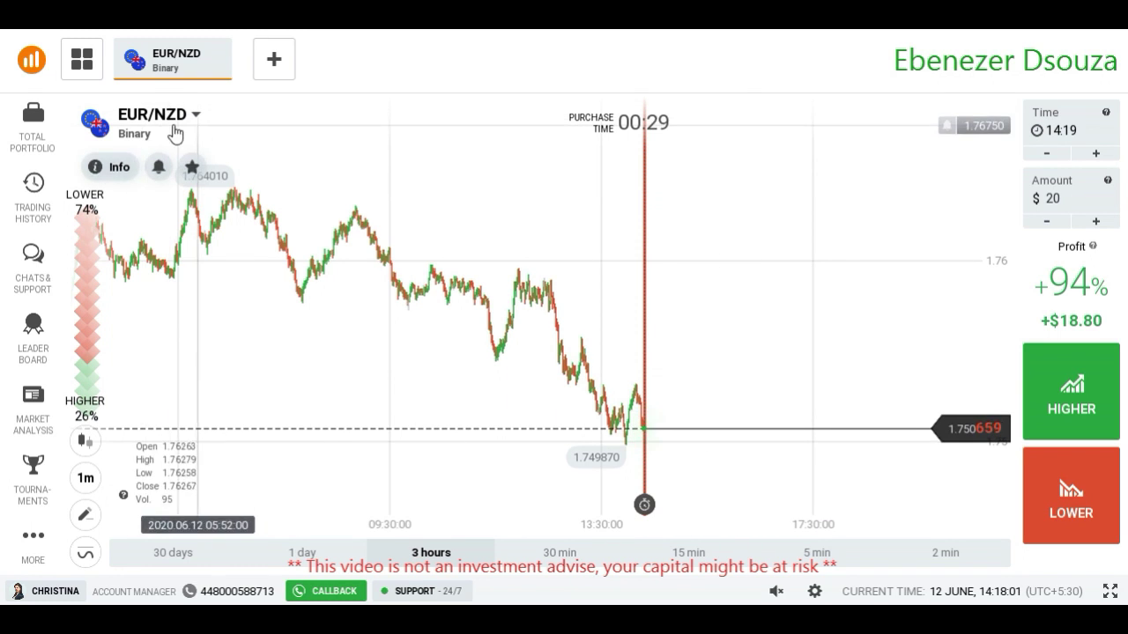
Step: Zoom in and draw a horizontal line on the EUR/NZD chart at about 1.7505
scroll(739, 291, "up", 2)
scroll(737, 288, "up", 2)
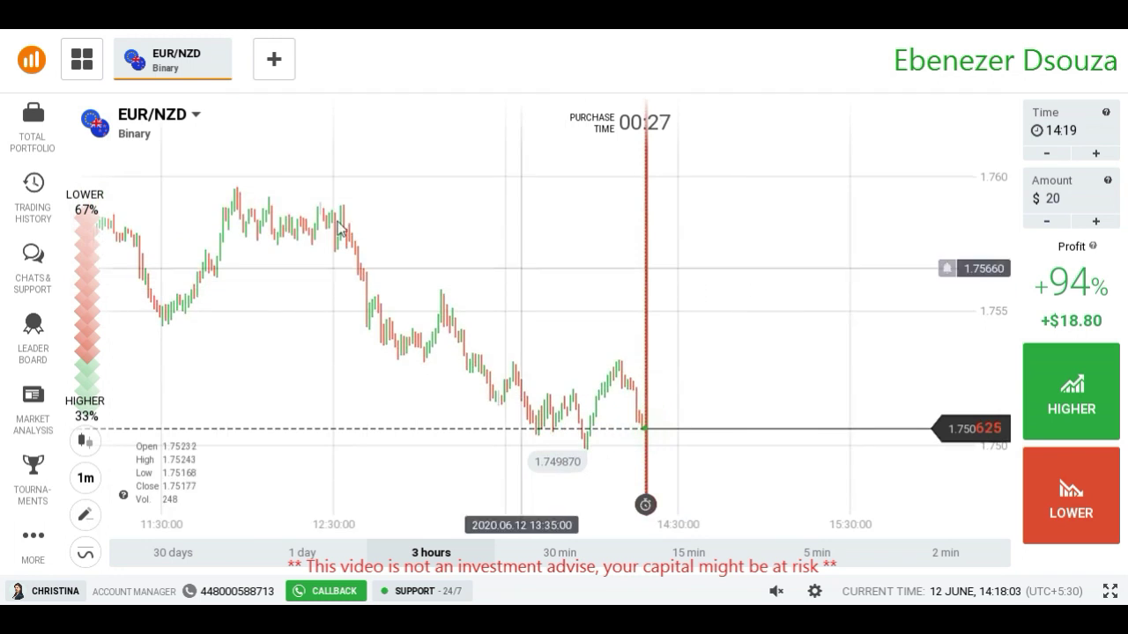
scroll(715, 391, "up", 2)
scroll(715, 391, "up", 2)
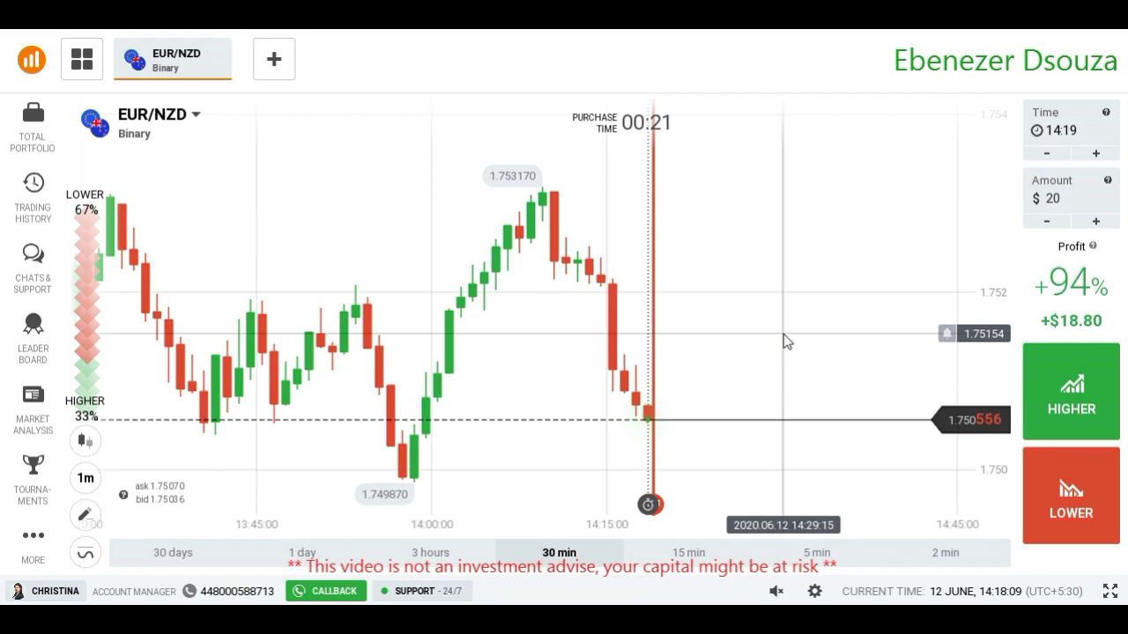
left_click(86, 515)
left_click(192, 468)
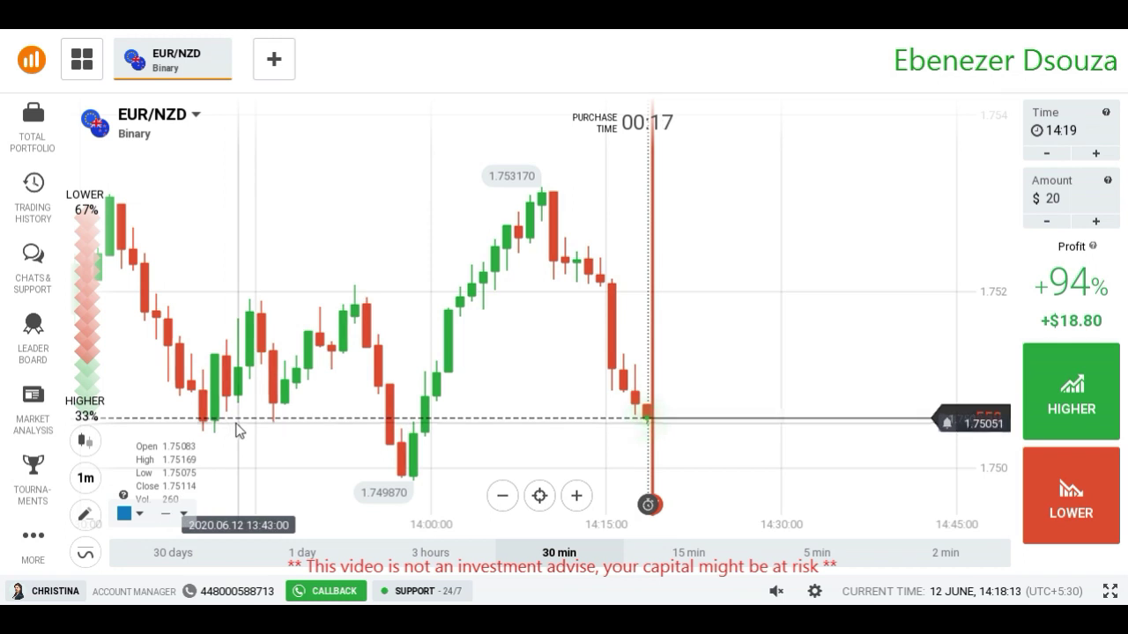
left_click(236, 431)
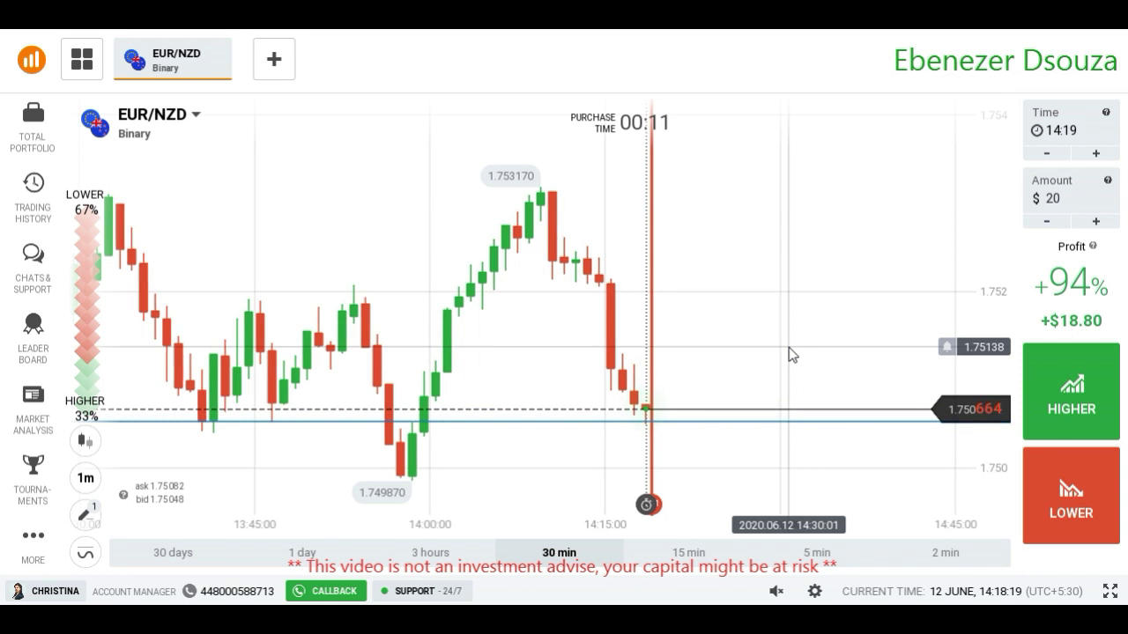
scroll(758, 379, "up", 4)
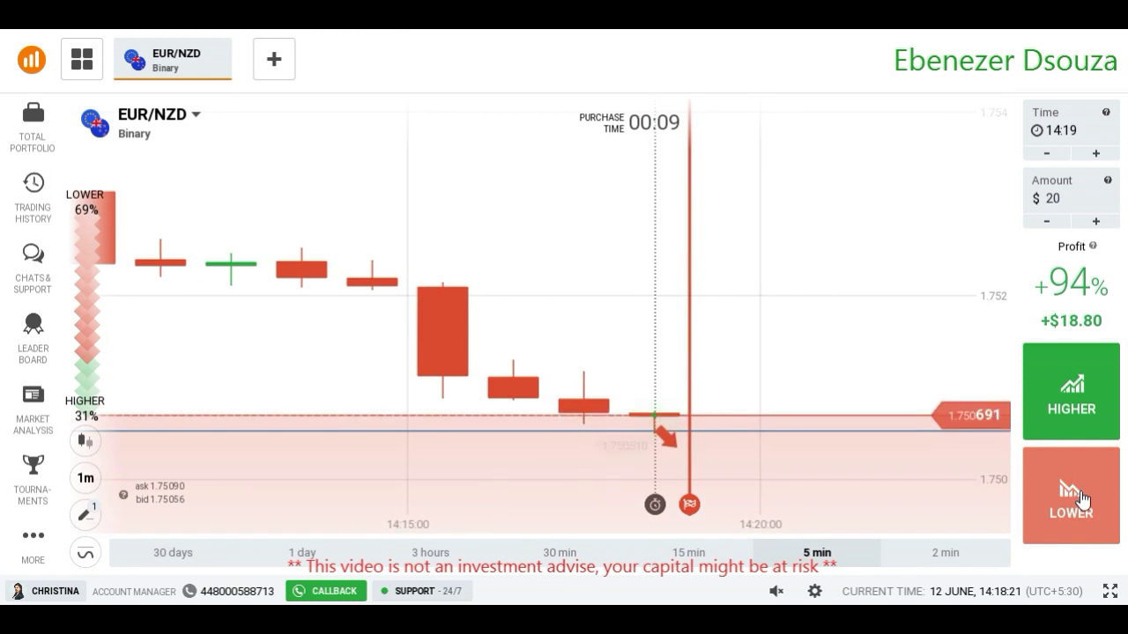
Step: Buy a $20 LOWER option on EUR/NZD from 1.750510 and watch it reach +$18.80
left_click(1073, 489)
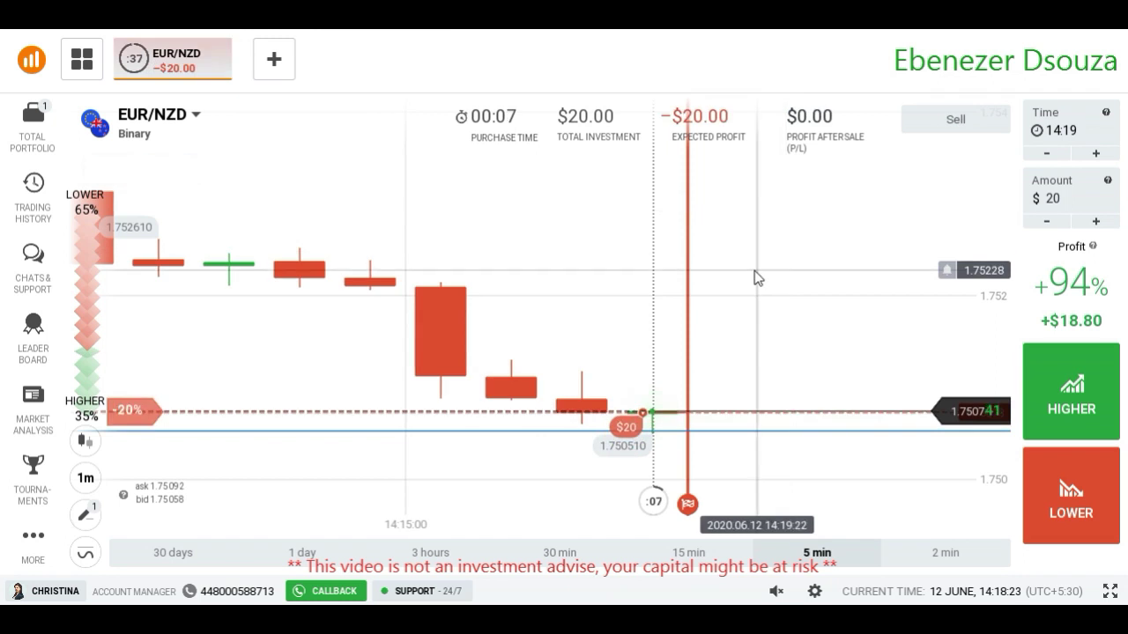
scroll(755, 270, "down", 4)
scroll(755, 270, "up", 2)
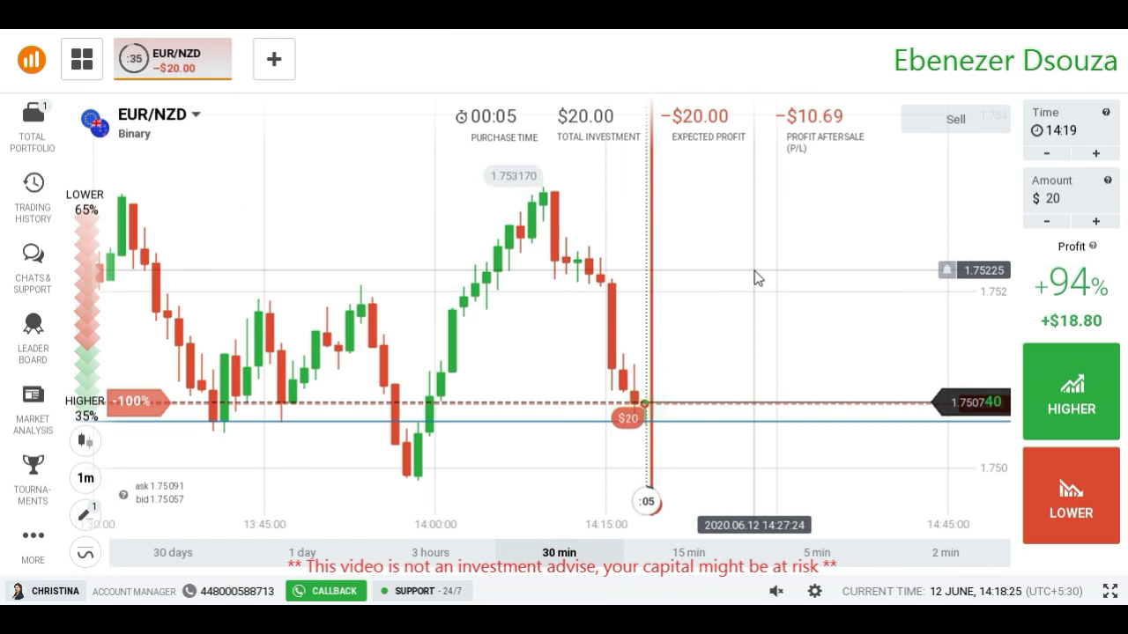
scroll(755, 270, "up", 2)
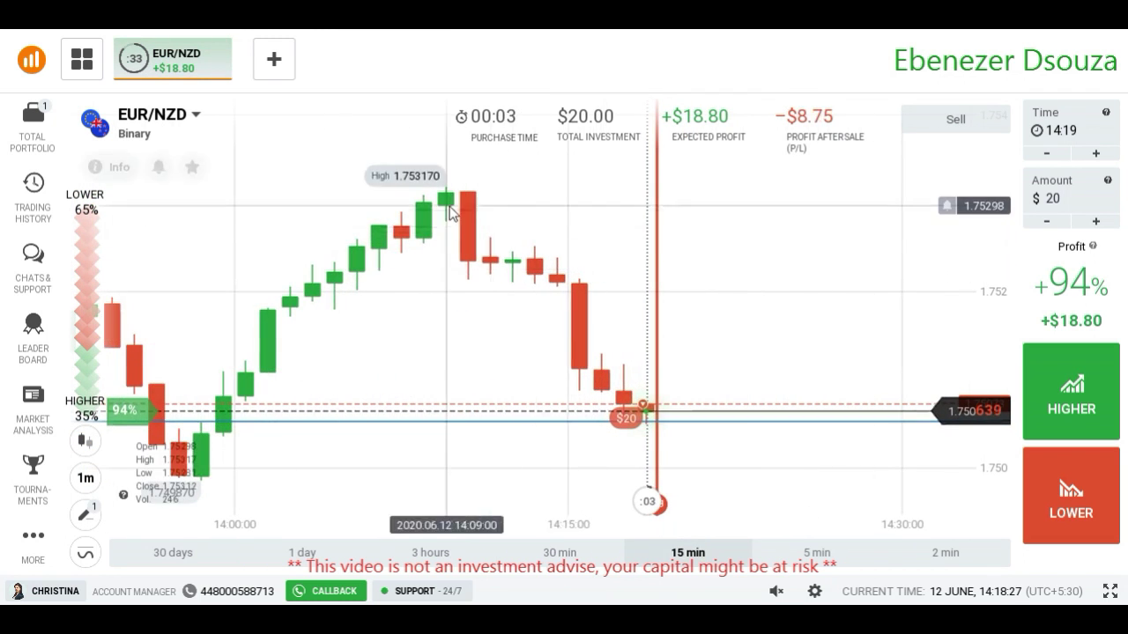
scroll(680, 384, "up", 2)
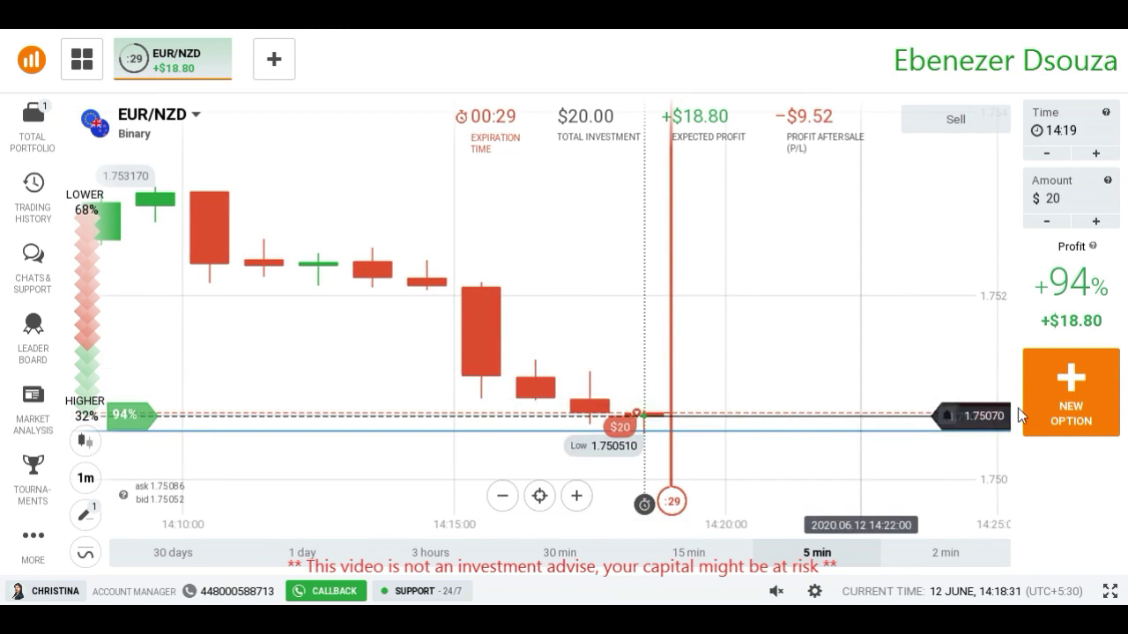
Step: Start a new EUR/NZD option, enter a $38 stake, and bet HIGHER
left_click(1067, 428)
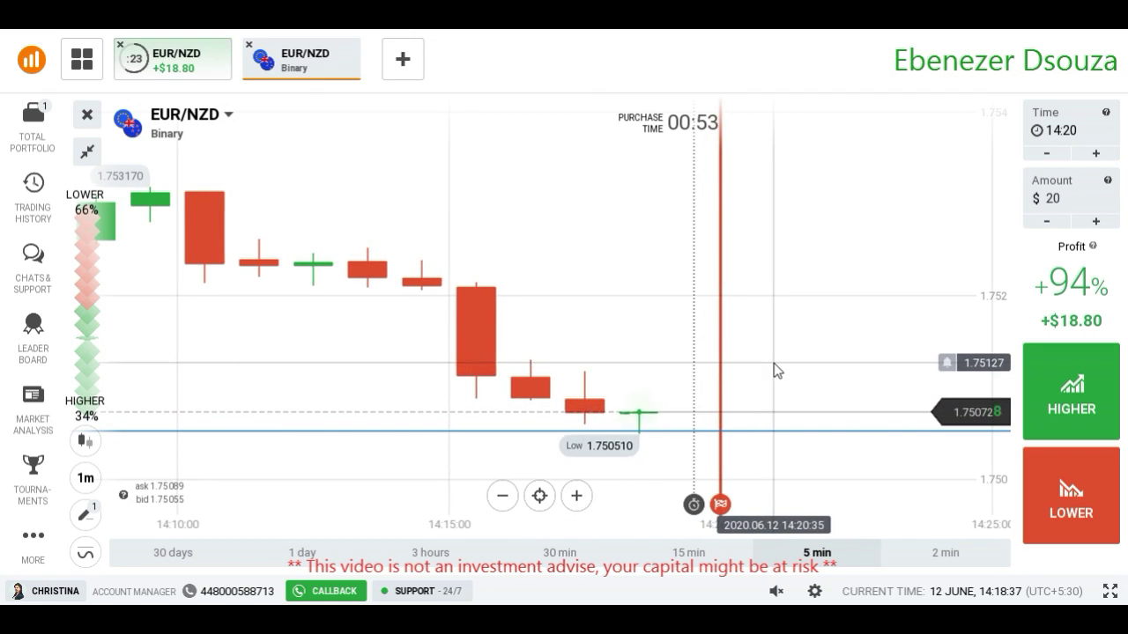
scroll(774, 349, "down", 2)
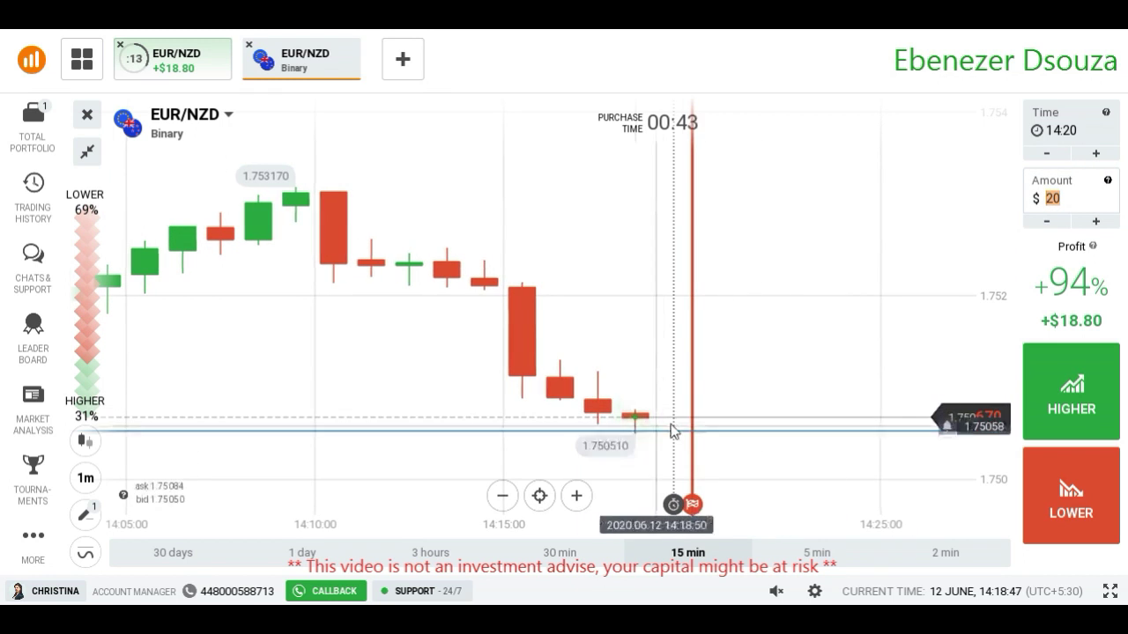
type("38")
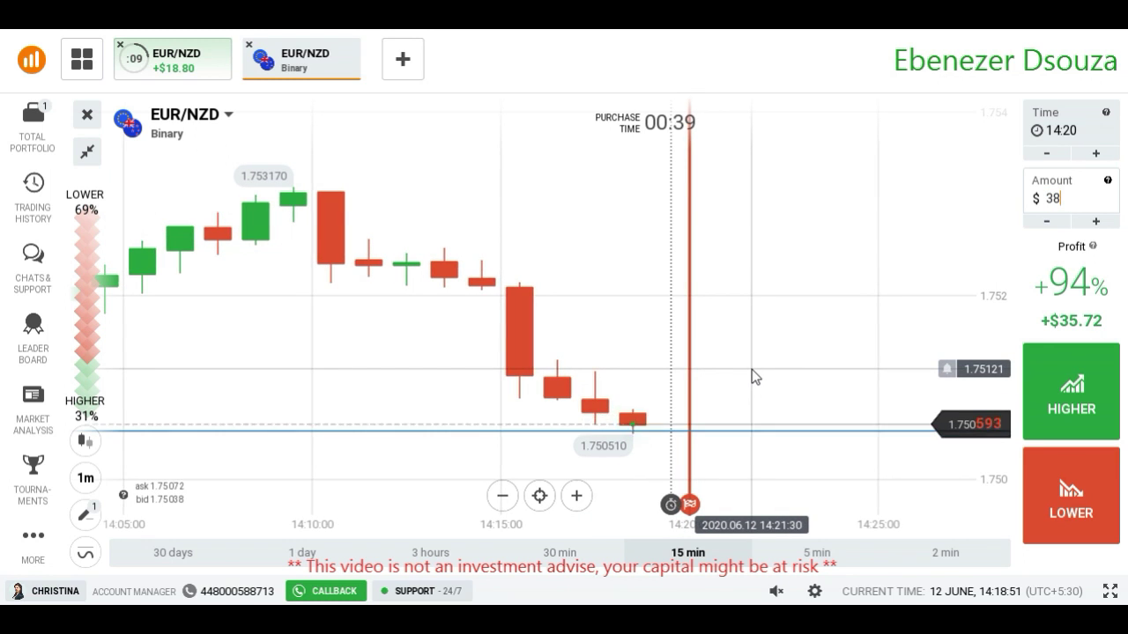
scroll(755, 353, "down", 3)
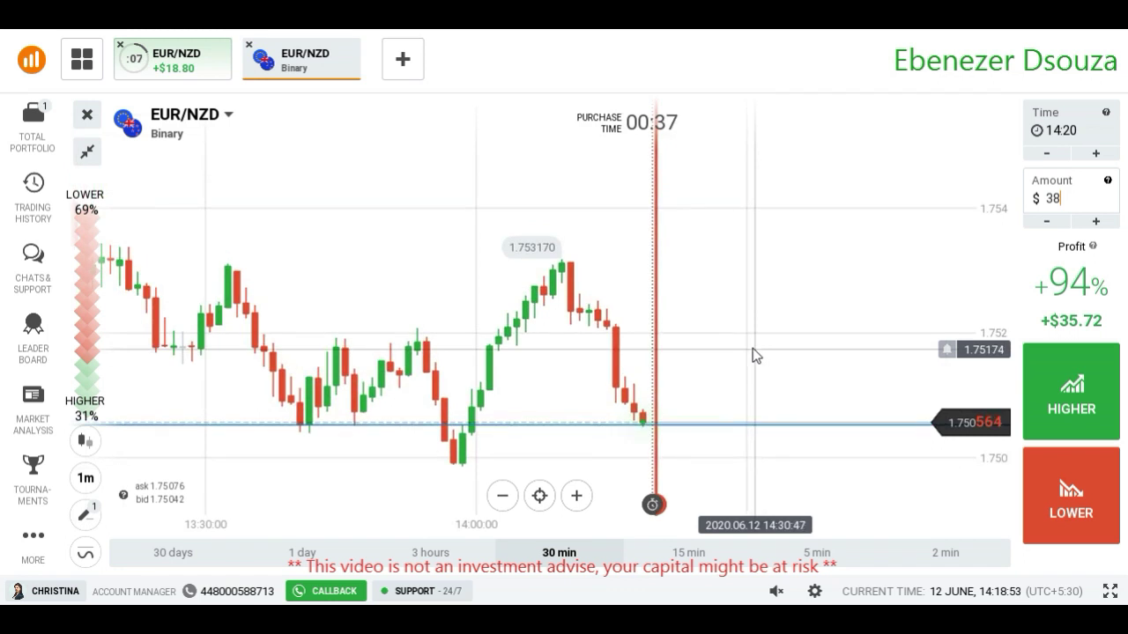
scroll(661, 428, "up", 3)
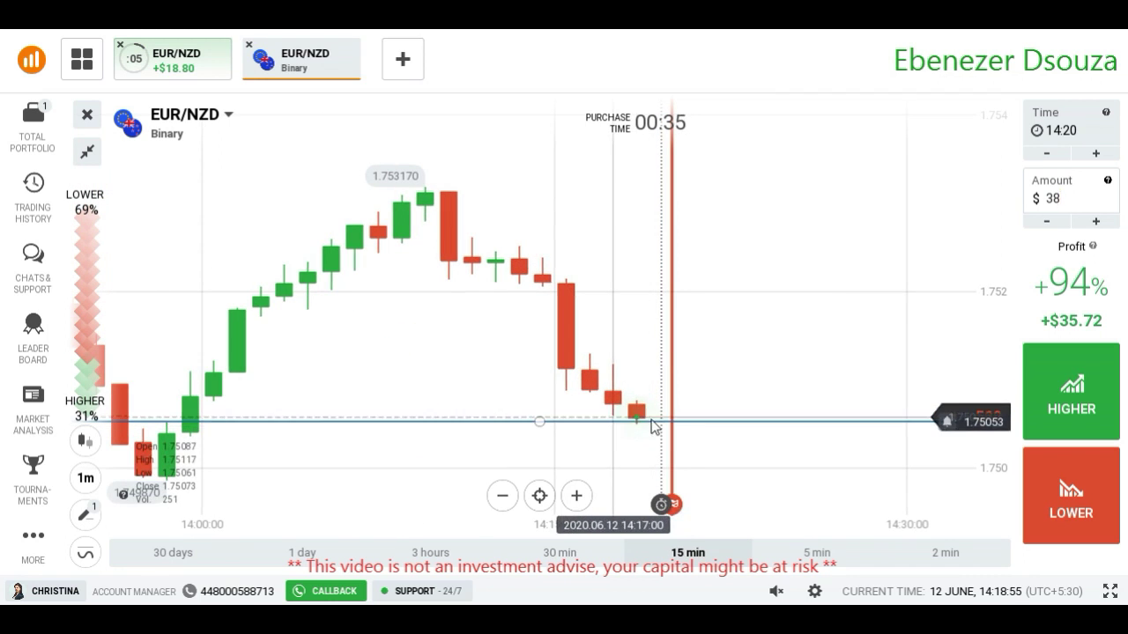
scroll(677, 416, "down", 3)
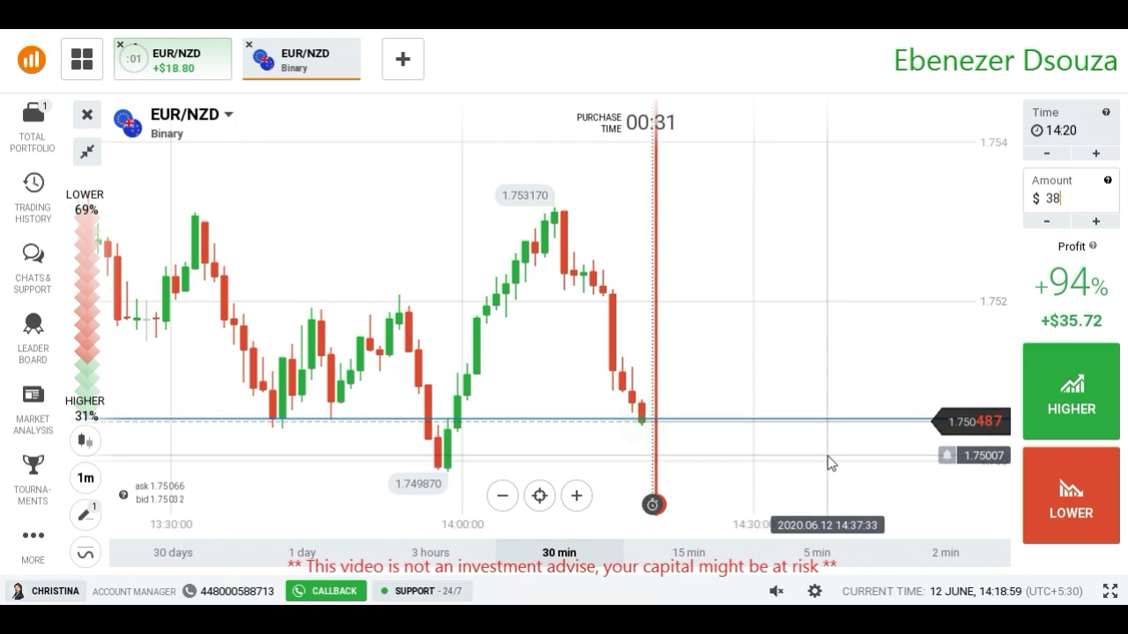
left_click(1083, 447)
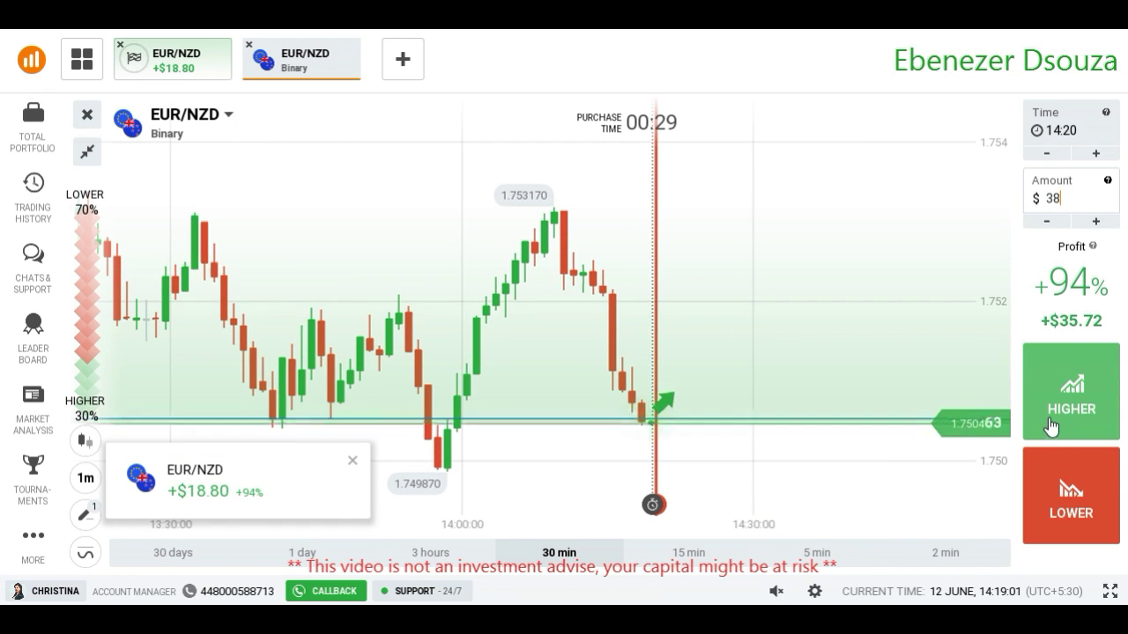
Step: Confirm the $38 HIGHER trade, close the +$18.80 win popup, and follow it to expiry
left_click(1051, 427)
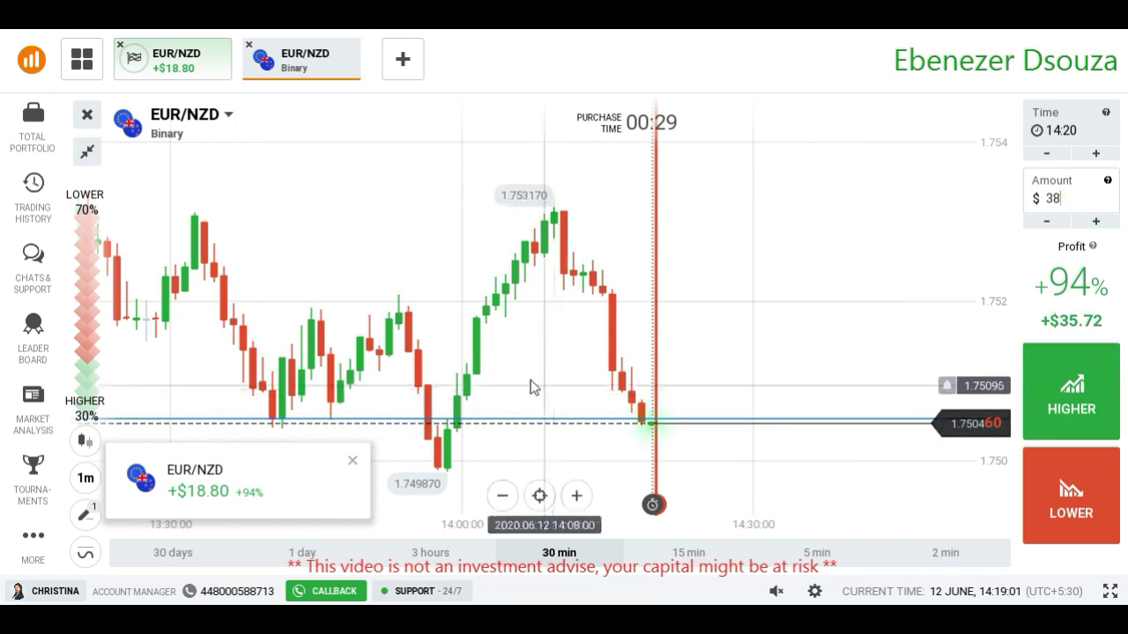
left_click(353, 462)
scroll(704, 308, "down", 2)
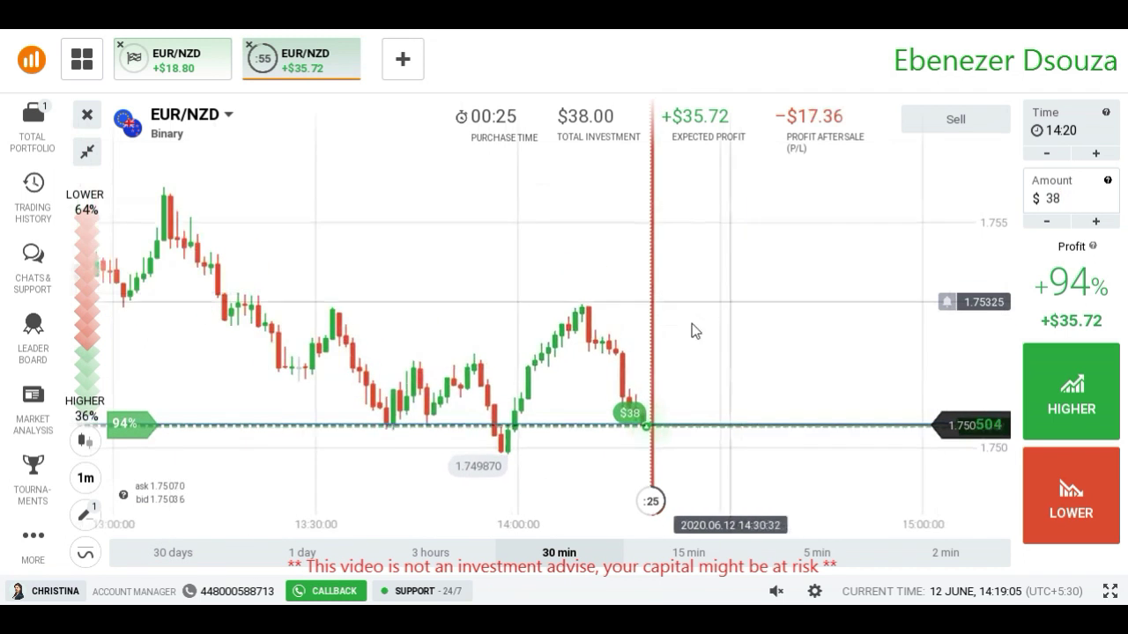
scroll(688, 411, "up", 4)
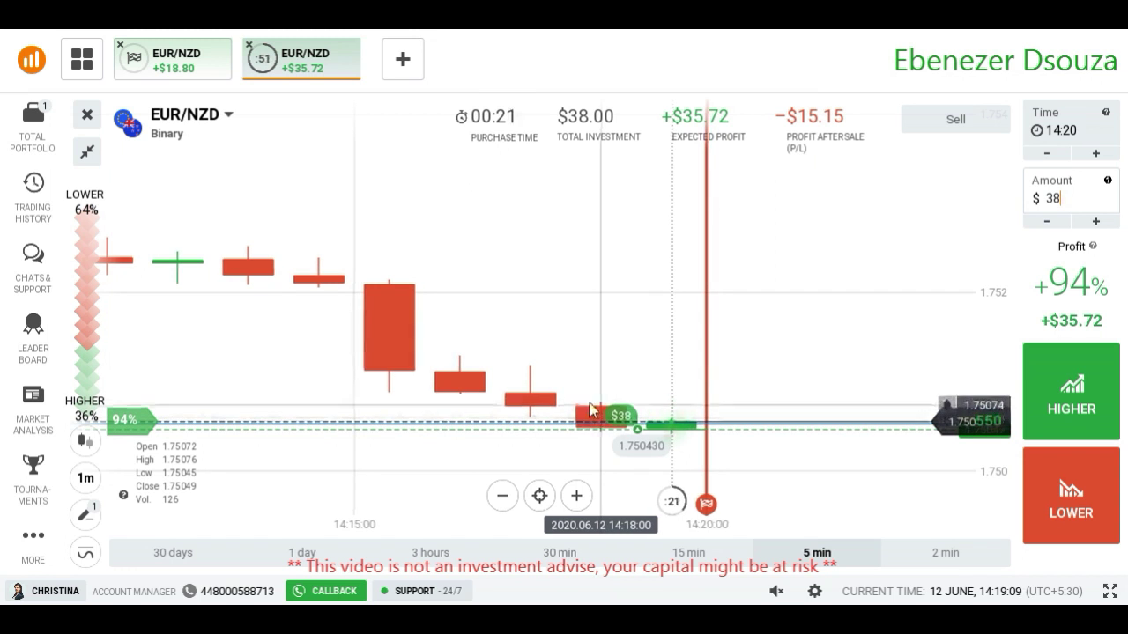
scroll(765, 300, "down", 1)
scroll(764, 300, "down", 3)
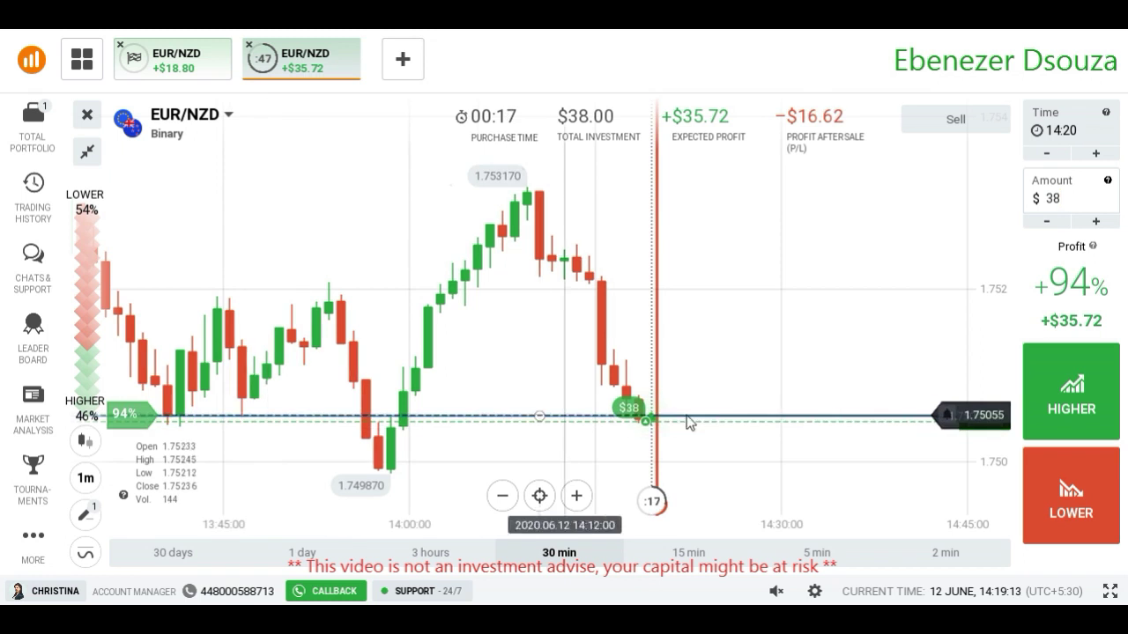
scroll(685, 386, "up", 1)
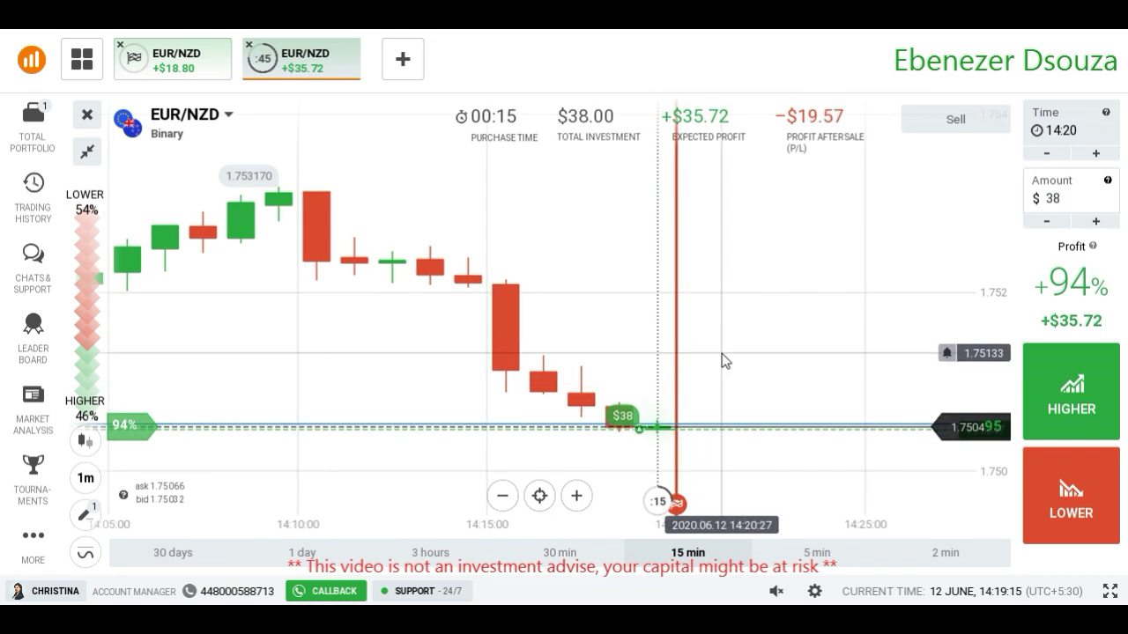
scroll(723, 354, "down", 1)
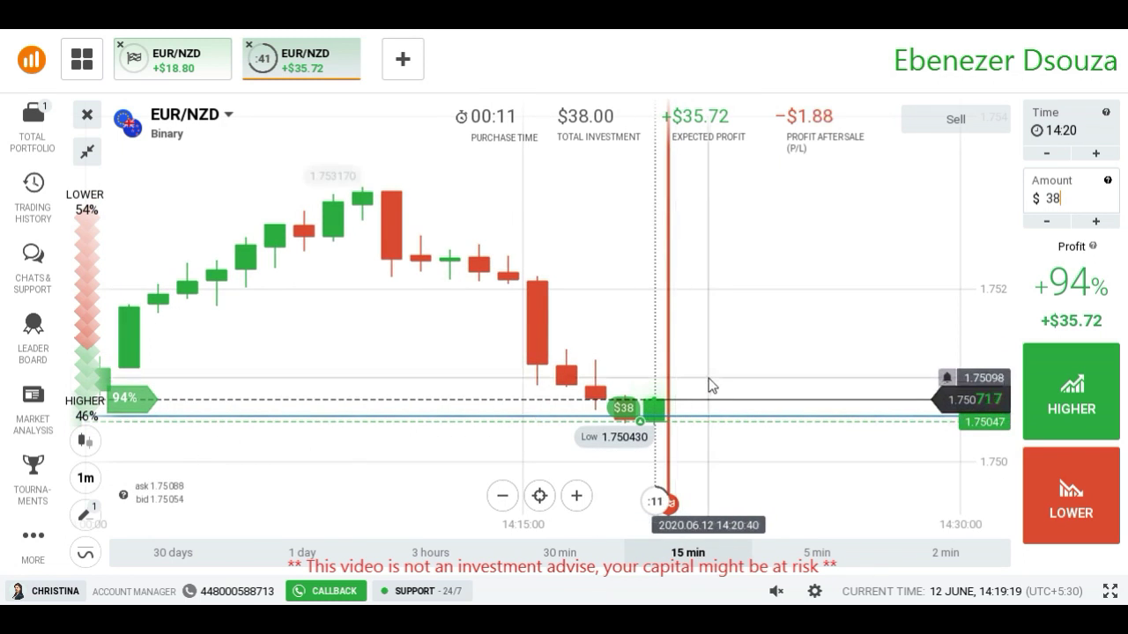
scroll(707, 382, "down", 1)
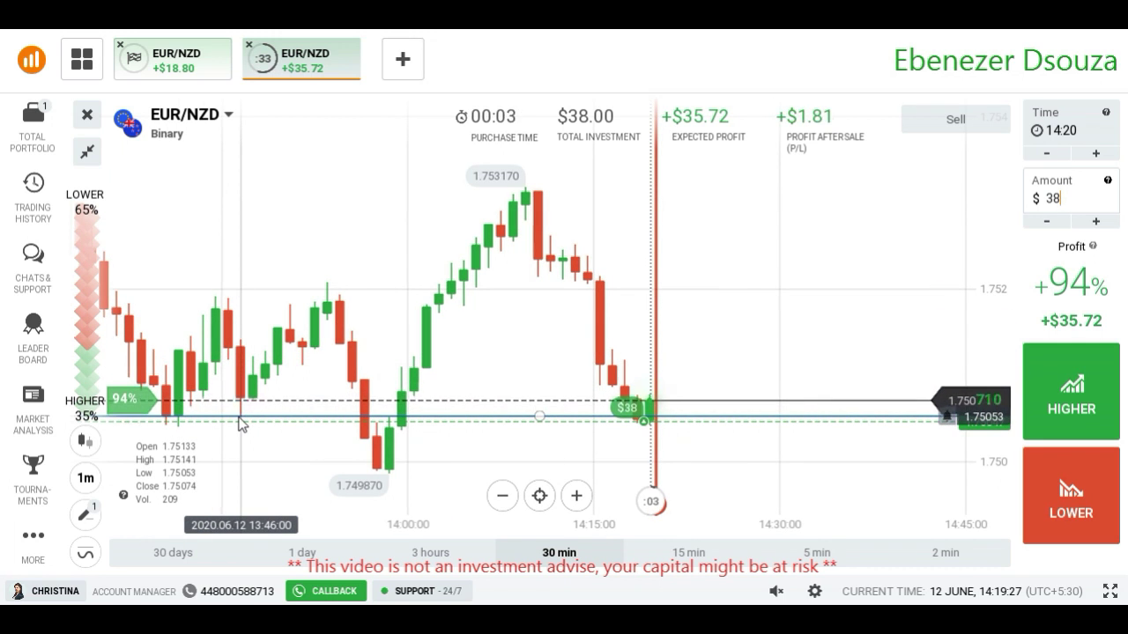
scroll(742, 315, "down", 2)
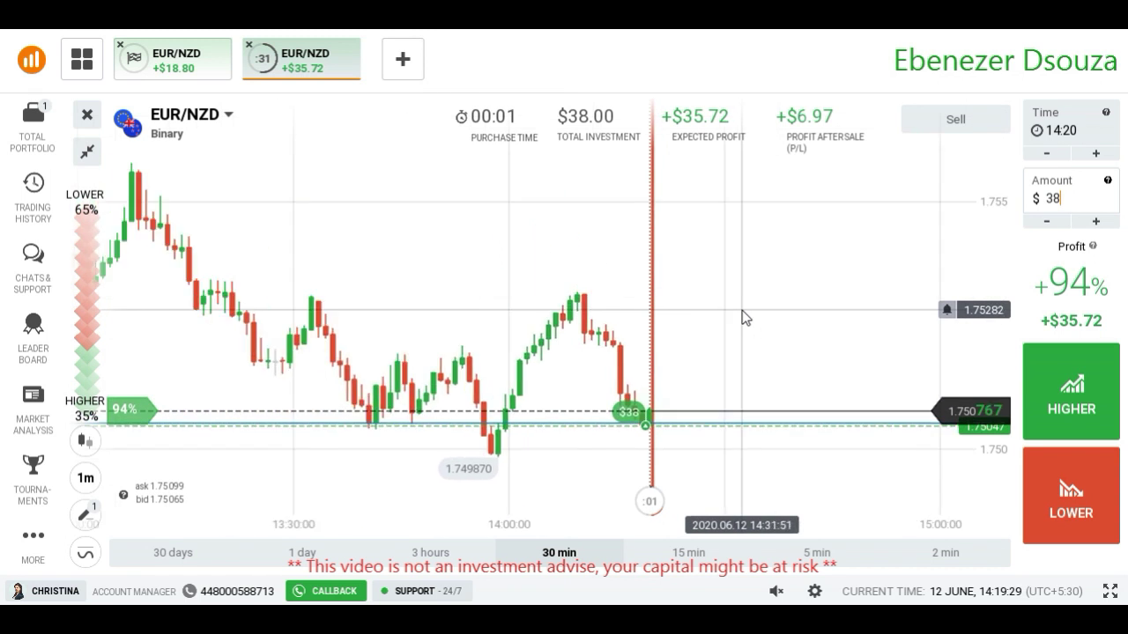
scroll(668, 371, "up", 2)
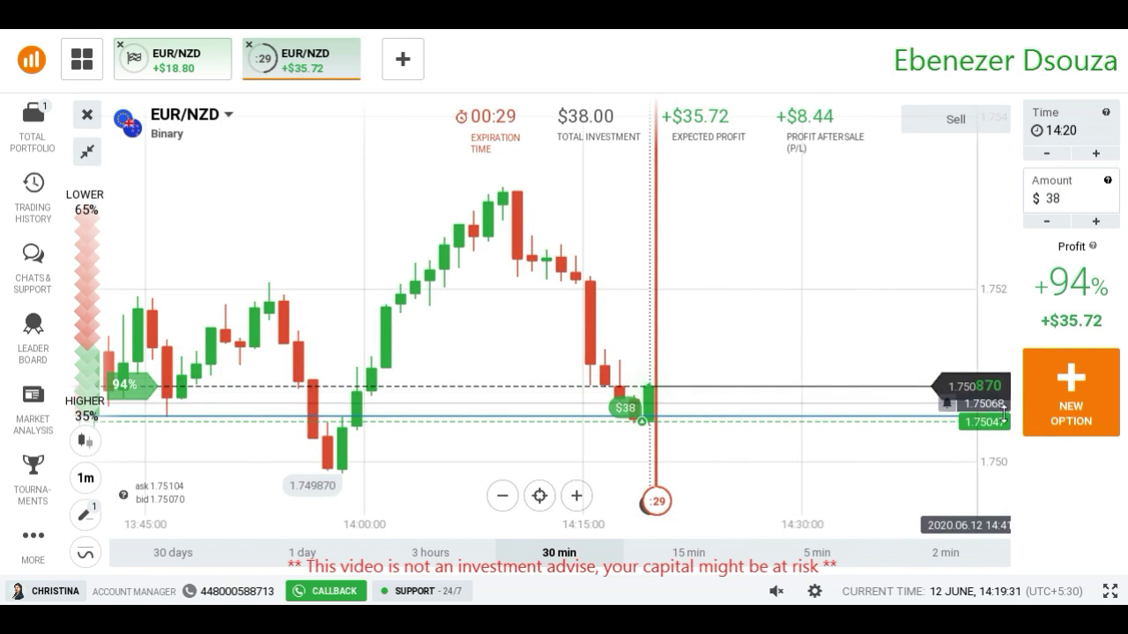
Step: Start another EUR/NZD option and change its stake to $73 for +$68.62 potential profit
left_click(1038, 426)
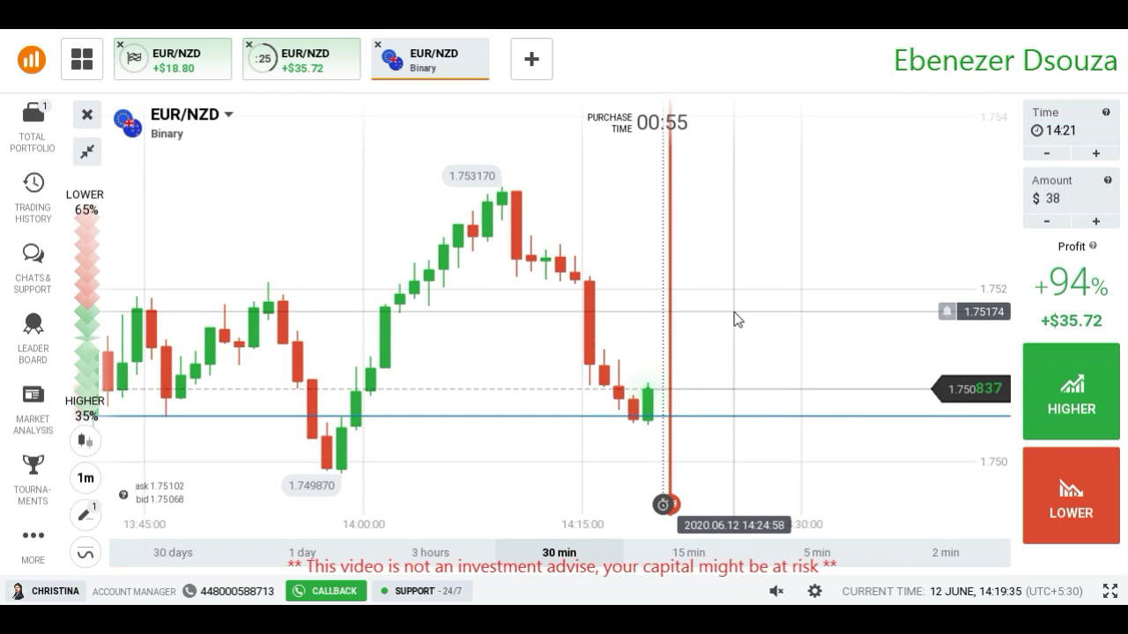
scroll(734, 312, "down", 5)
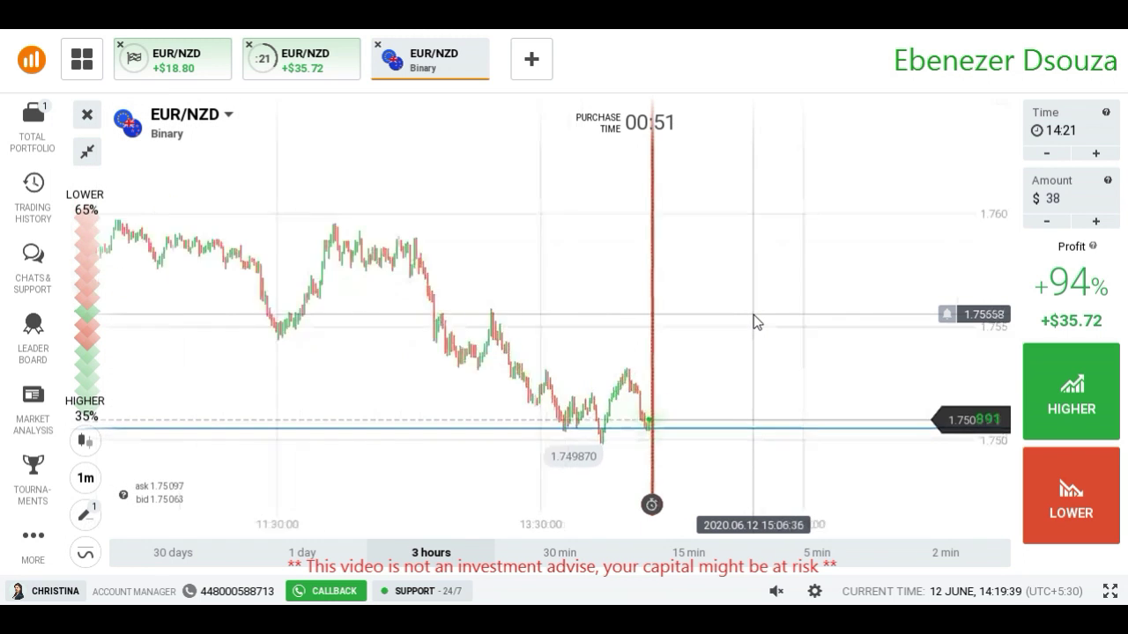
scroll(753, 315, "up", 5)
scroll(754, 315, "up", 3)
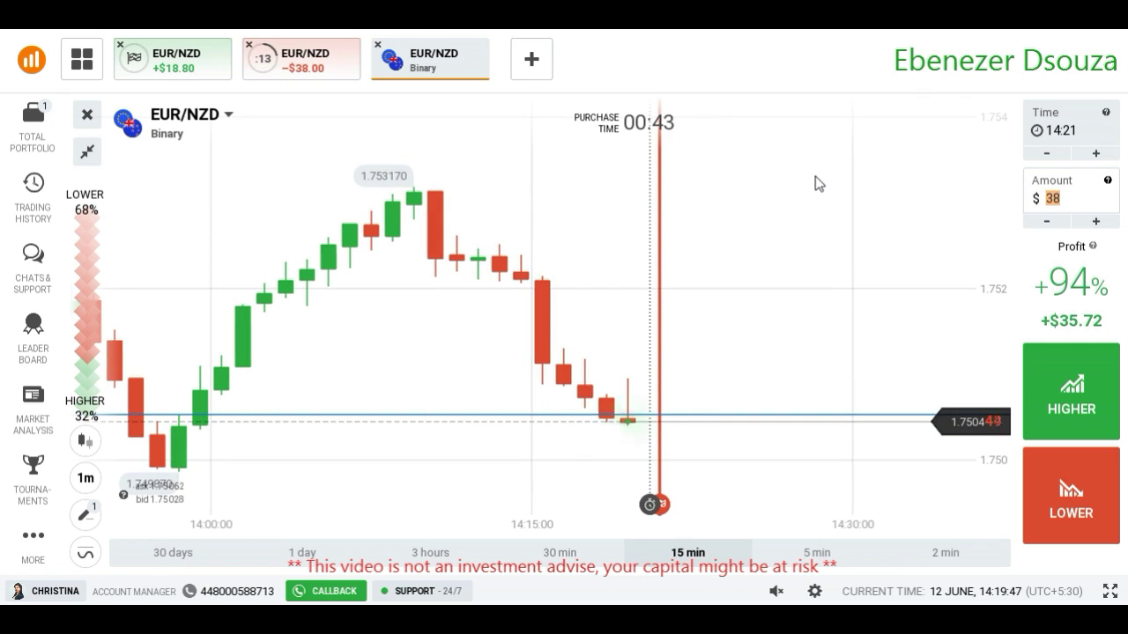
type("3")
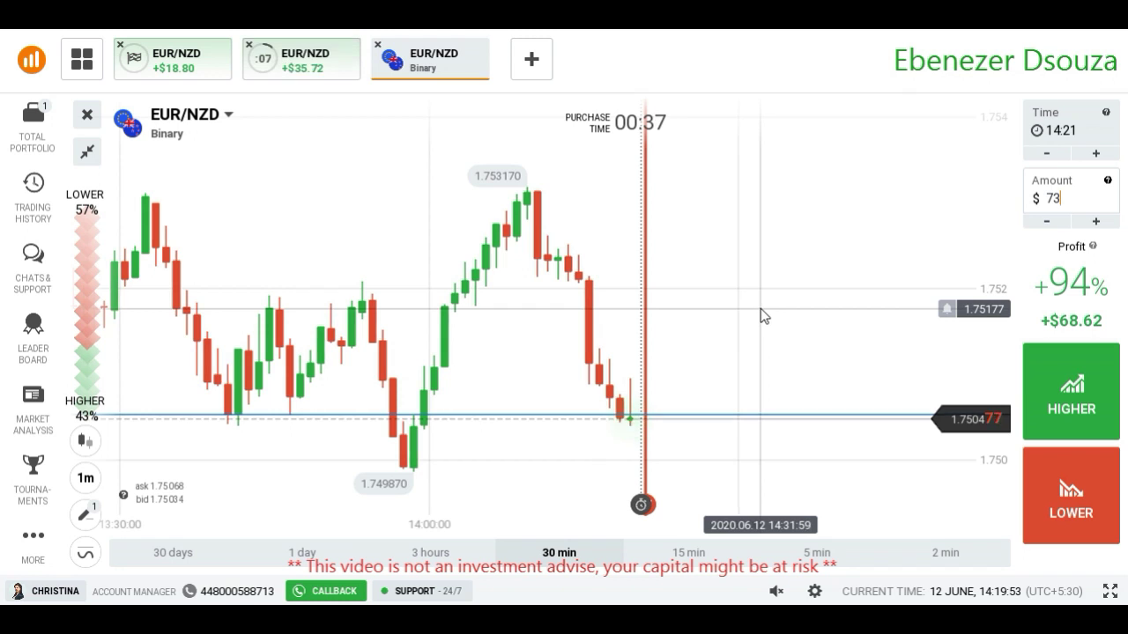
scroll(771, 303, "up", 3)
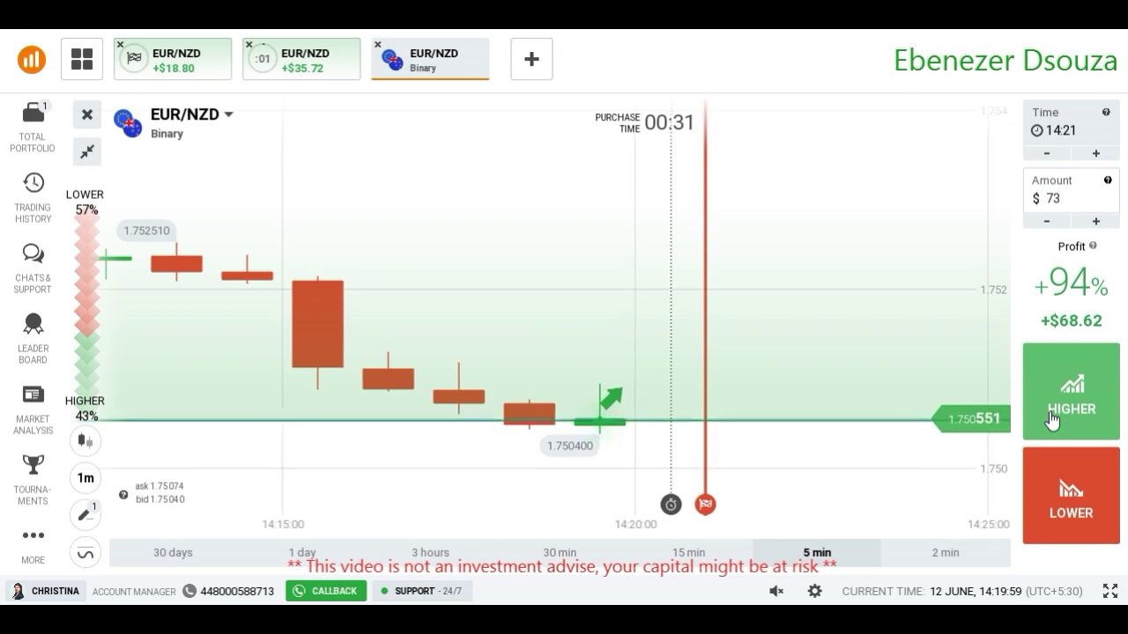
Step: Buy the $73 HIGHER option, close the +$35.72 win popup, and follow the trade
left_click(1052, 421)
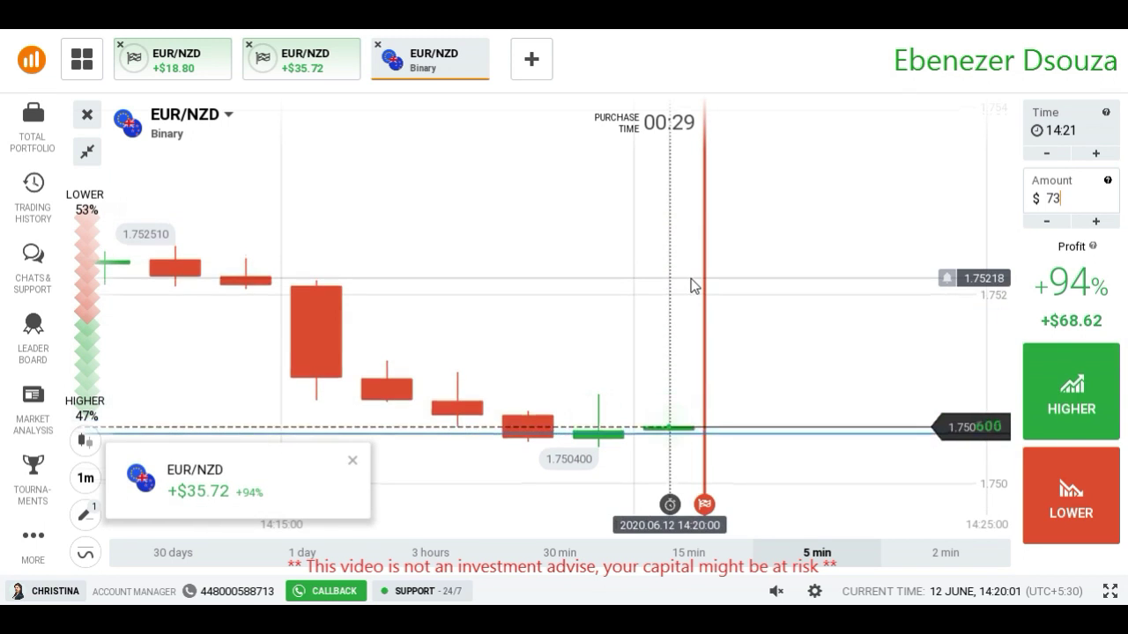
left_click(353, 460)
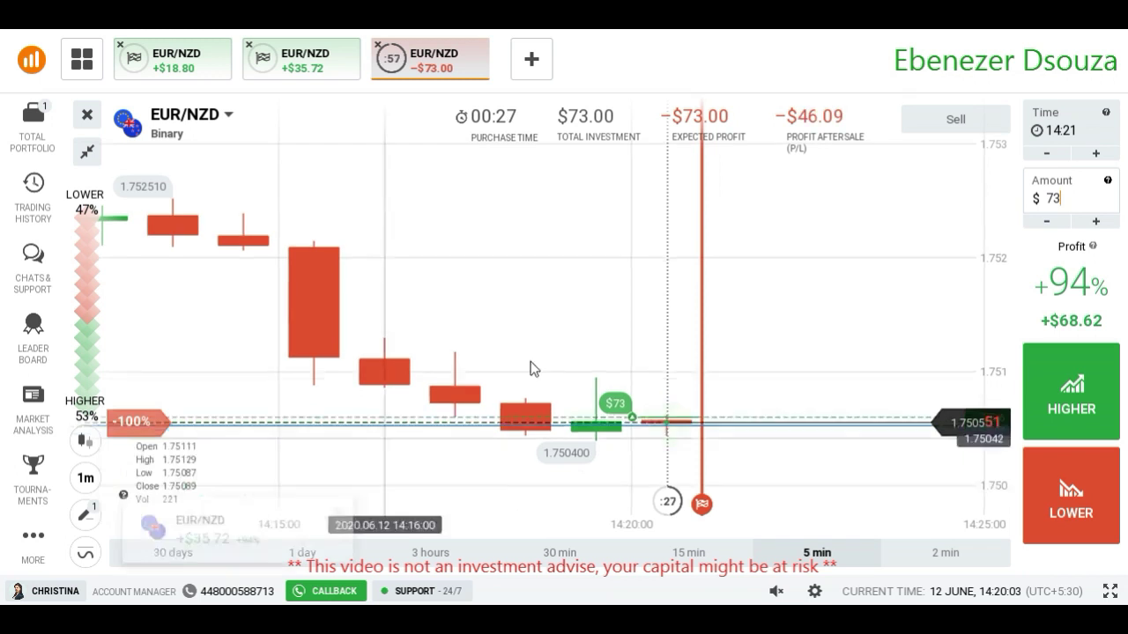
scroll(700, 294, "down", 3)
scroll(700, 287, "down", 3)
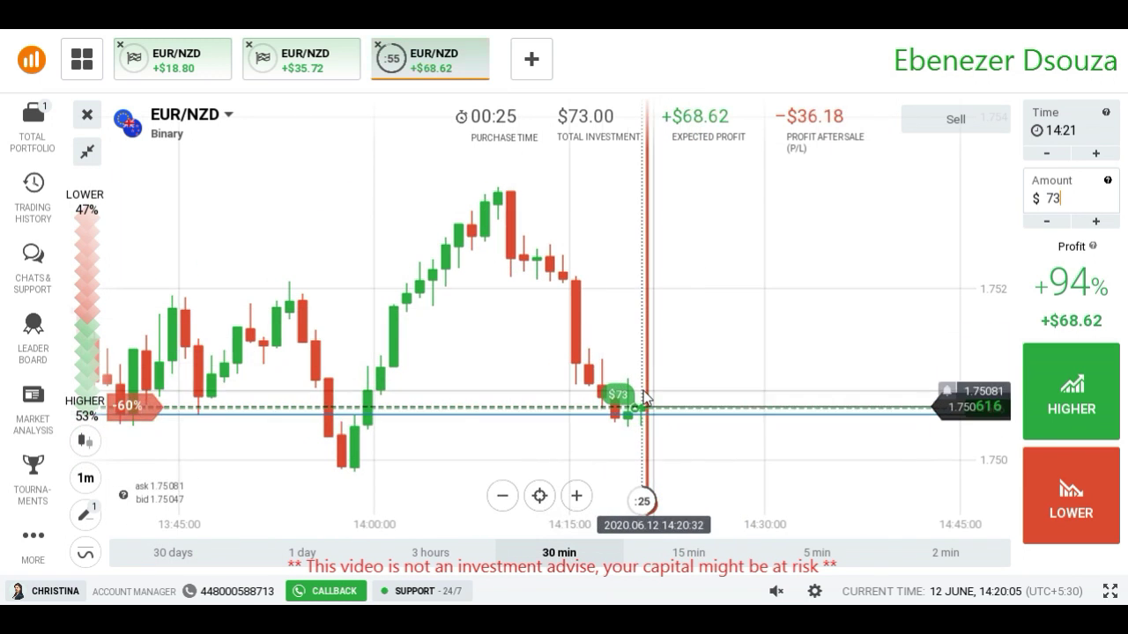
scroll(685, 434, "up", 5)
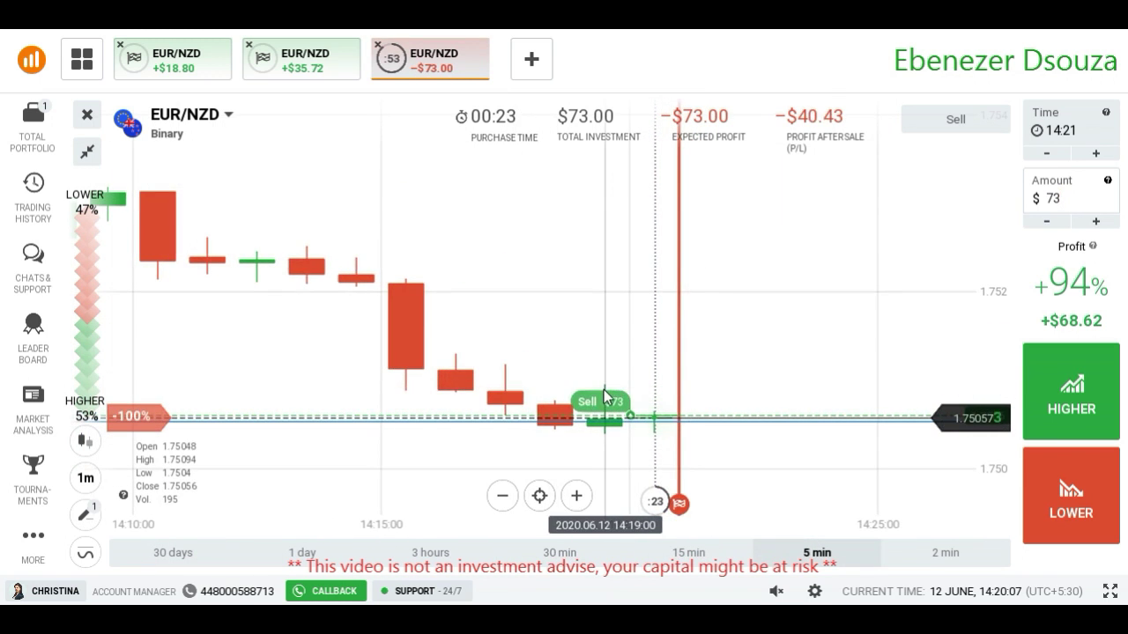
scroll(652, 379, "down", 5)
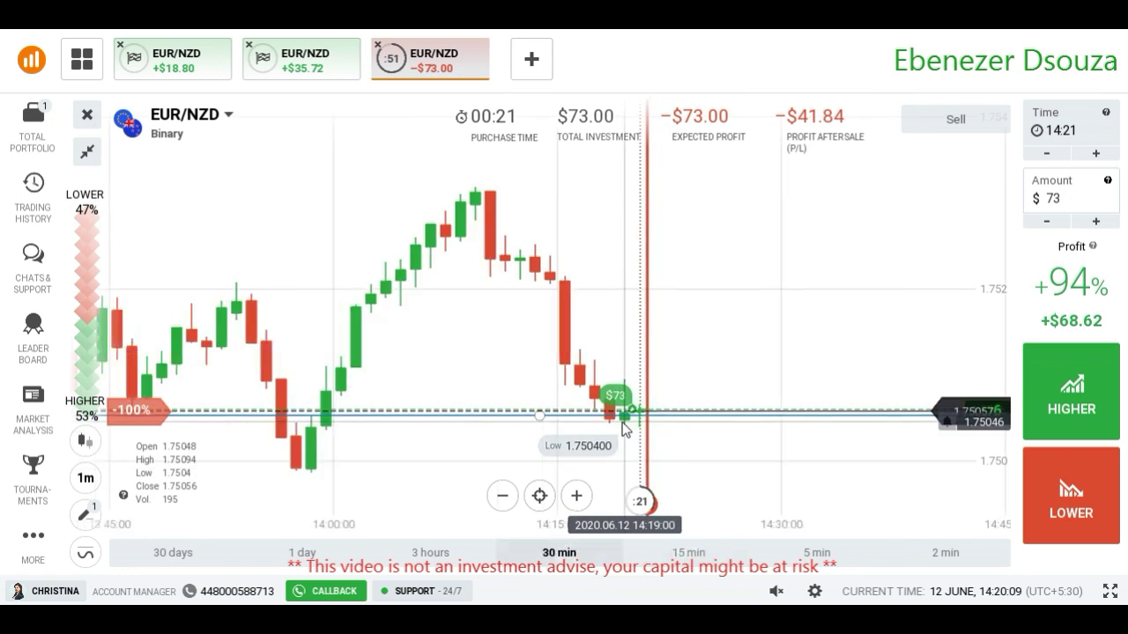
scroll(674, 437, "up", 3)
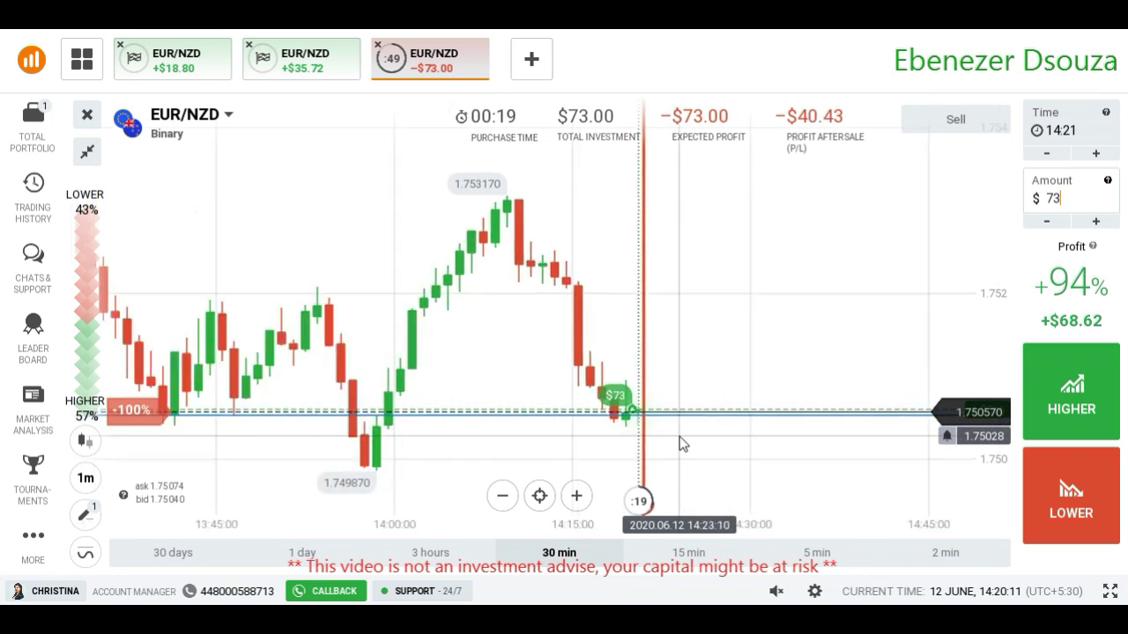
scroll(683, 443, "up", 3)
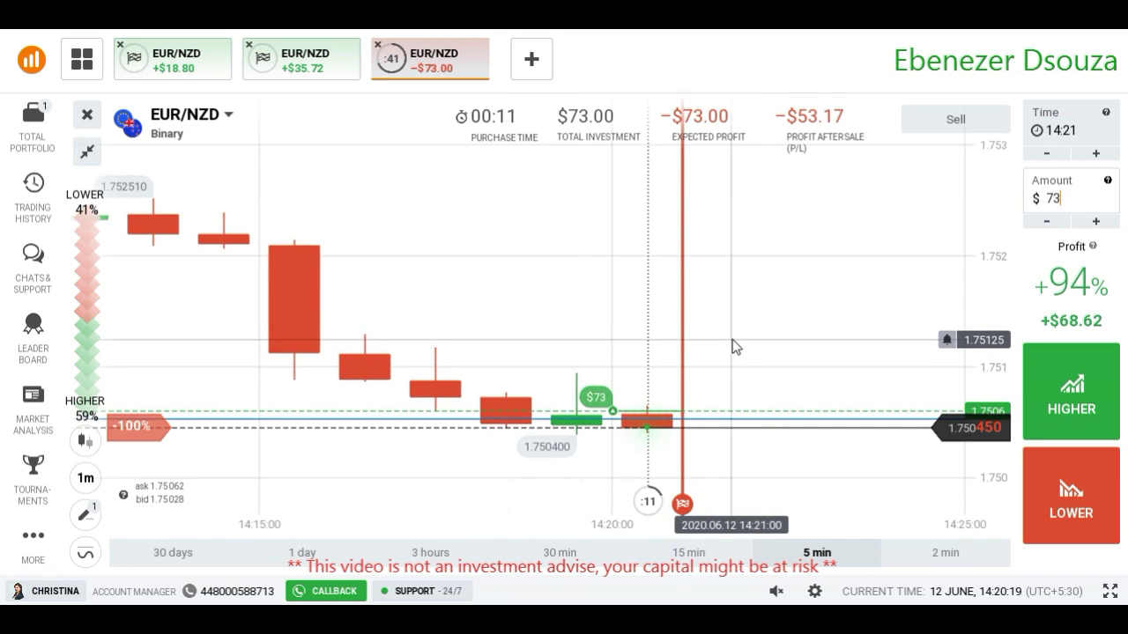
scroll(736, 313, "down", 3)
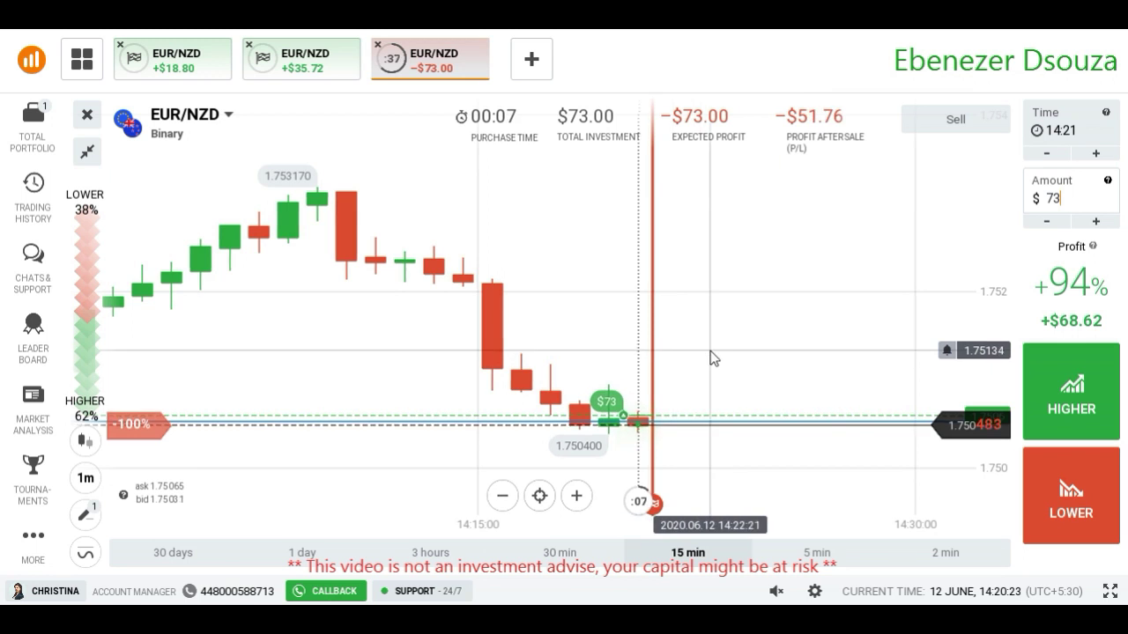
scroll(711, 351, "down", 3)
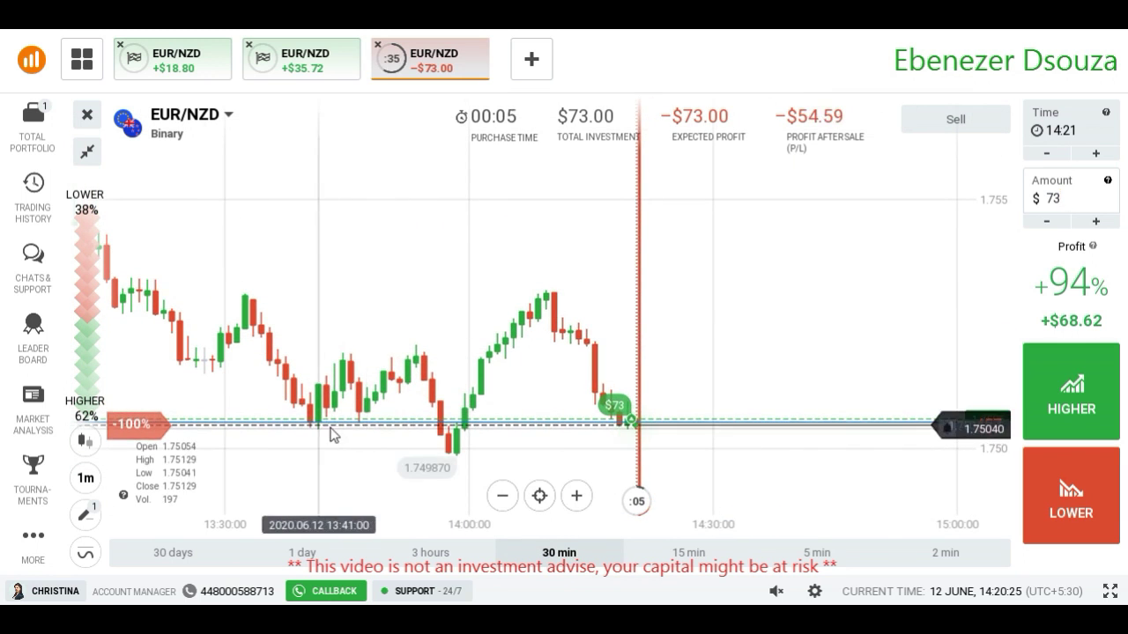
scroll(719, 370, "up", 3)
scroll(719, 370, "up", 3)
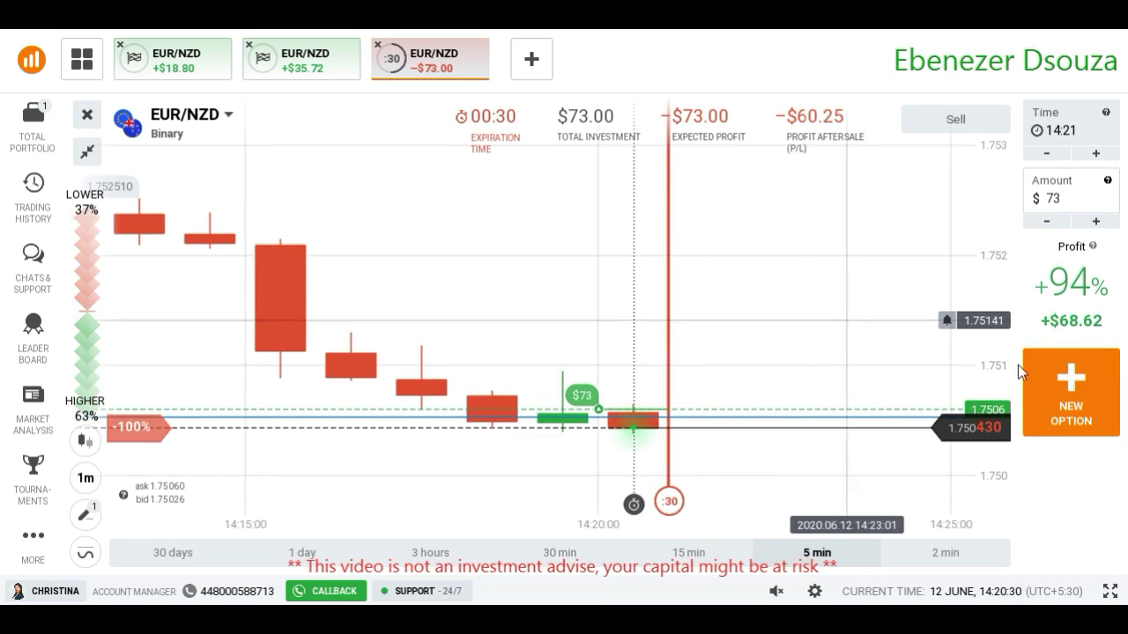
Step: Start a new EUR/NZD option with a $140 stake and buy HIGHER, expecting +$131.60
left_click(1057, 423)
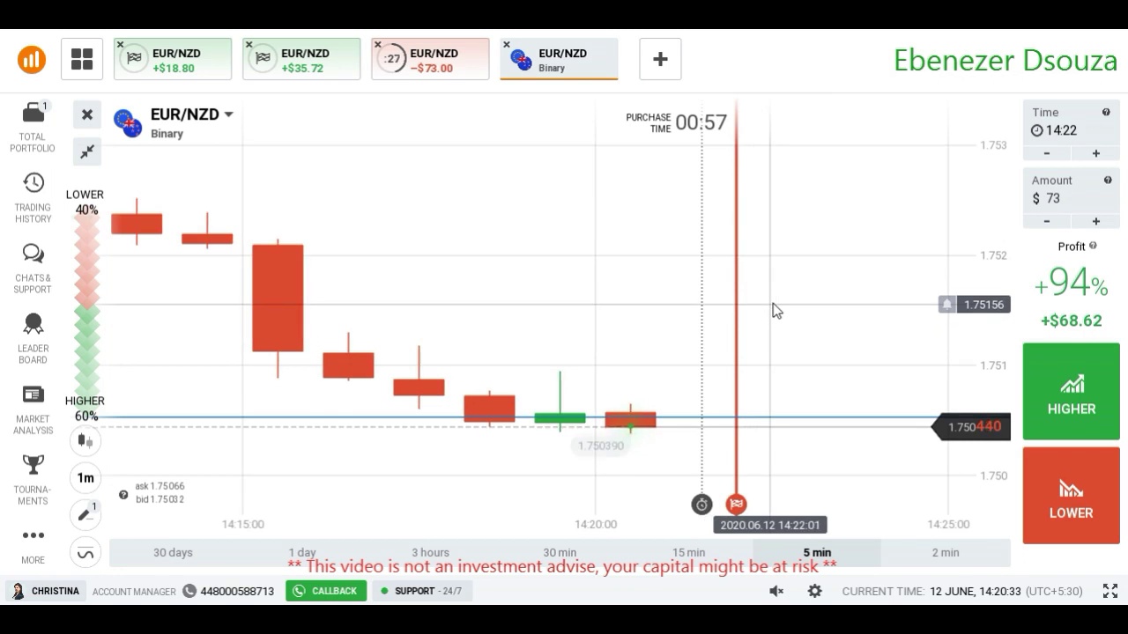
scroll(774, 303, "down", 3)
left_click(1053, 213)
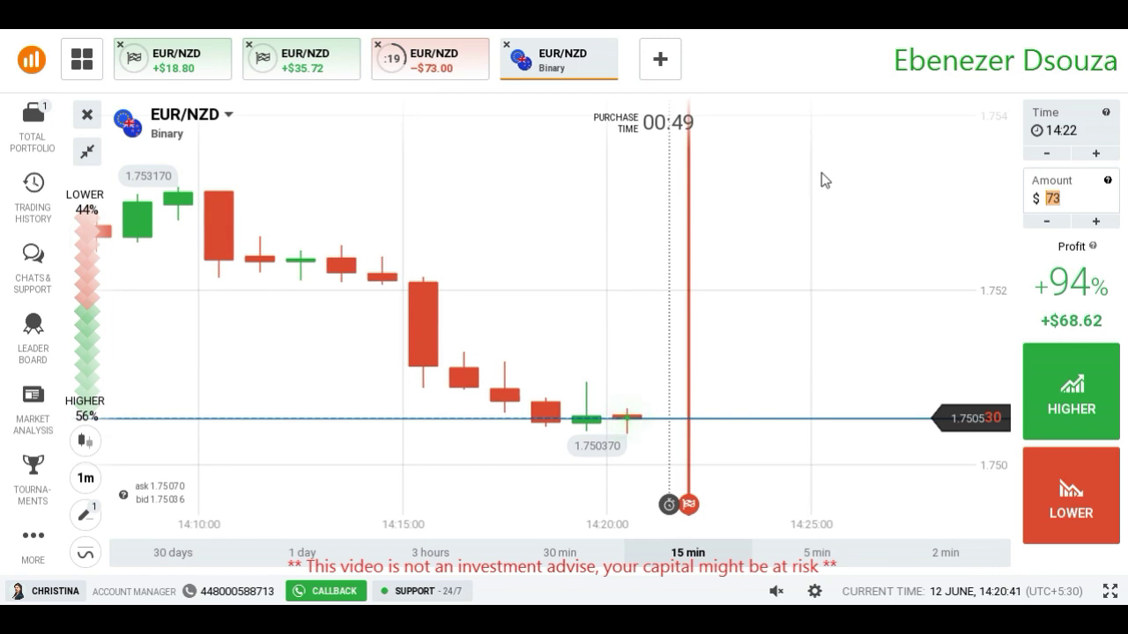
type("140")
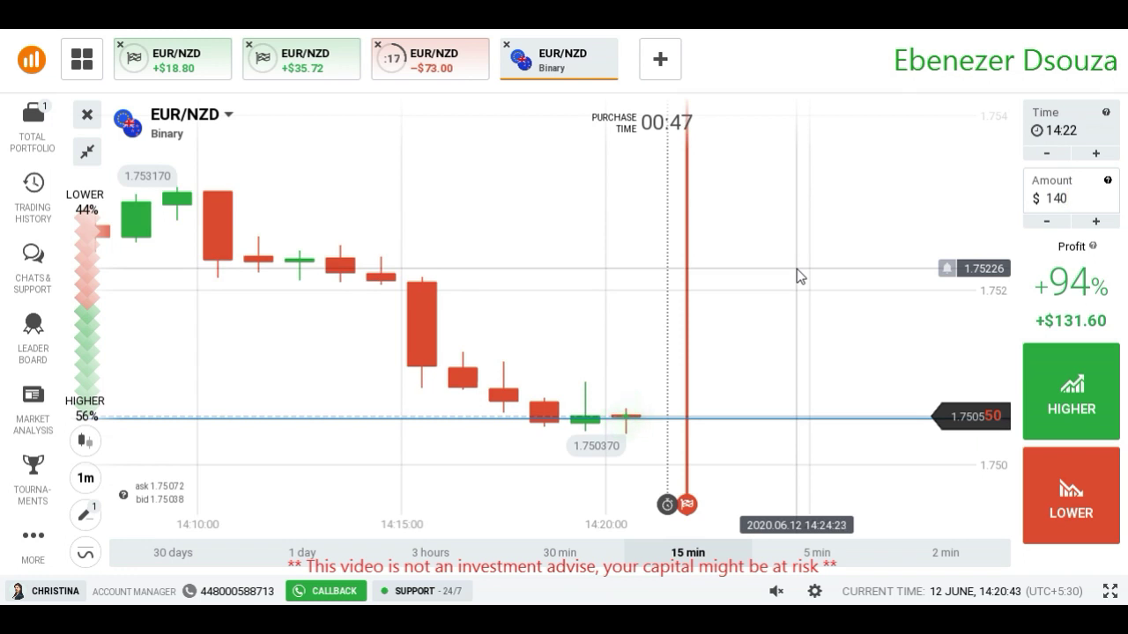
scroll(797, 269, "down", 5)
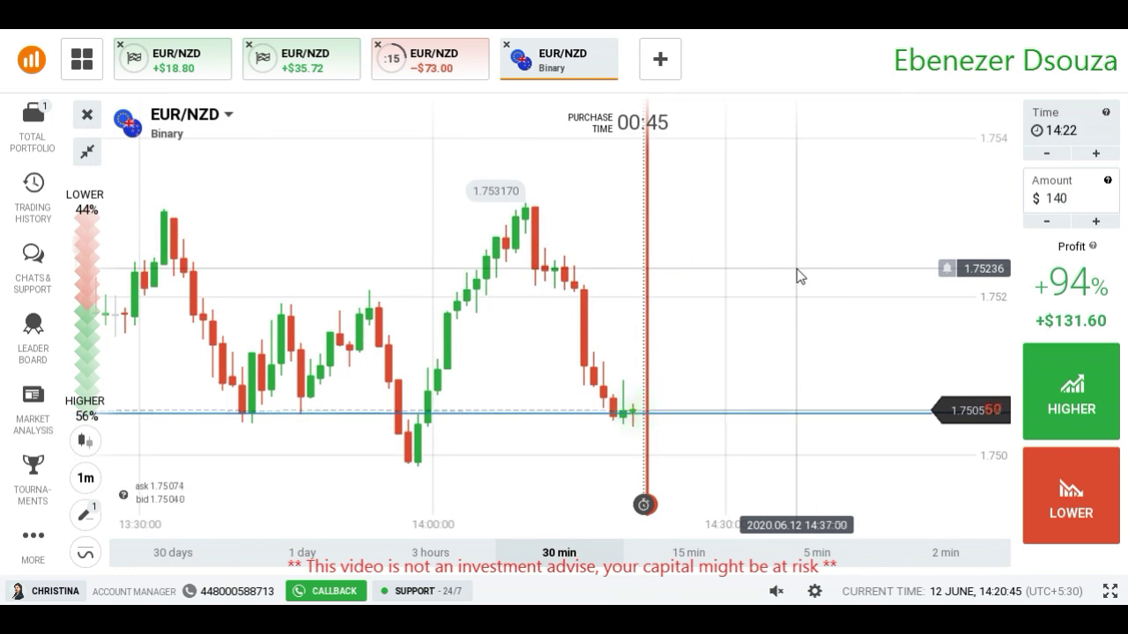
scroll(796, 269, "up", 5)
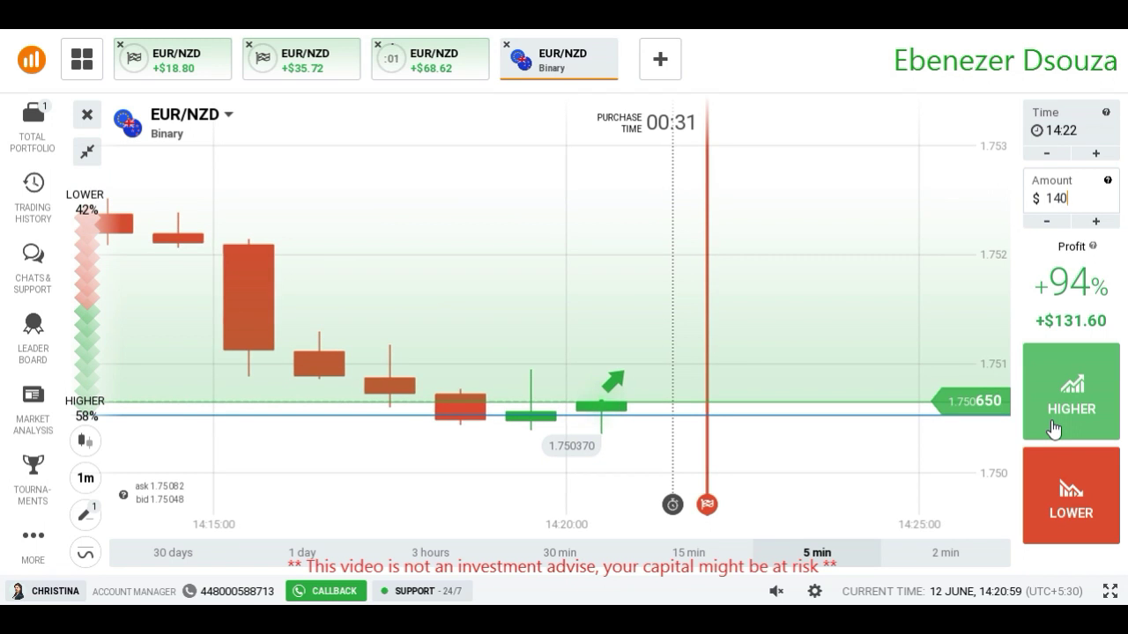
left_click(1053, 429)
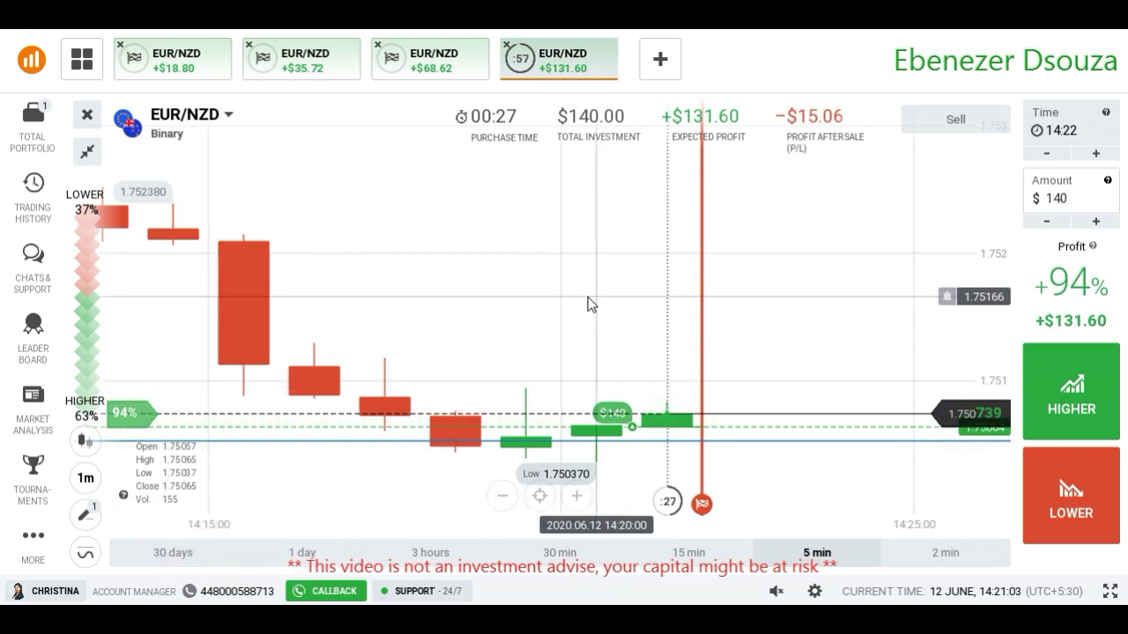
scroll(589, 293, "down", 3)
scroll(590, 288, "down", 2)
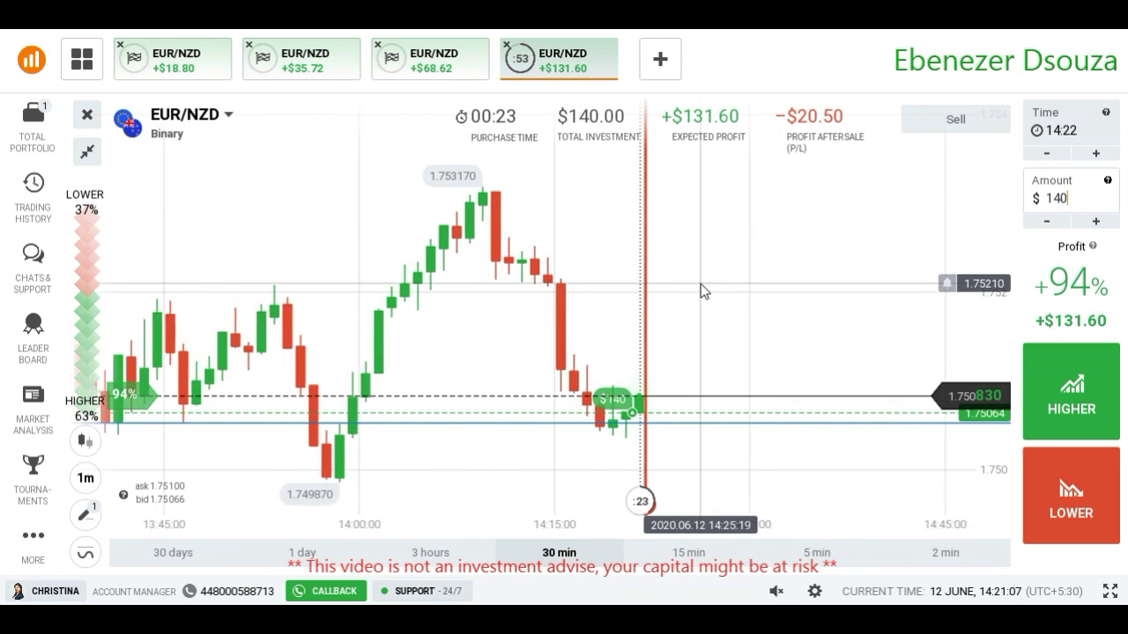
scroll(701, 284, "up", 4)
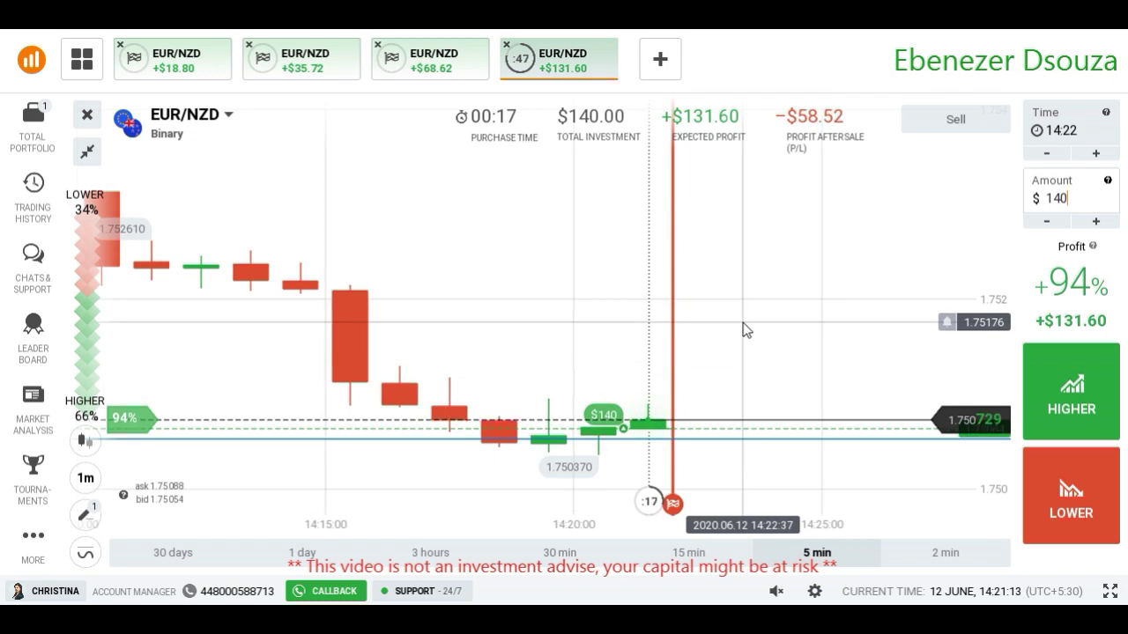
scroll(743, 326, "down", 5)
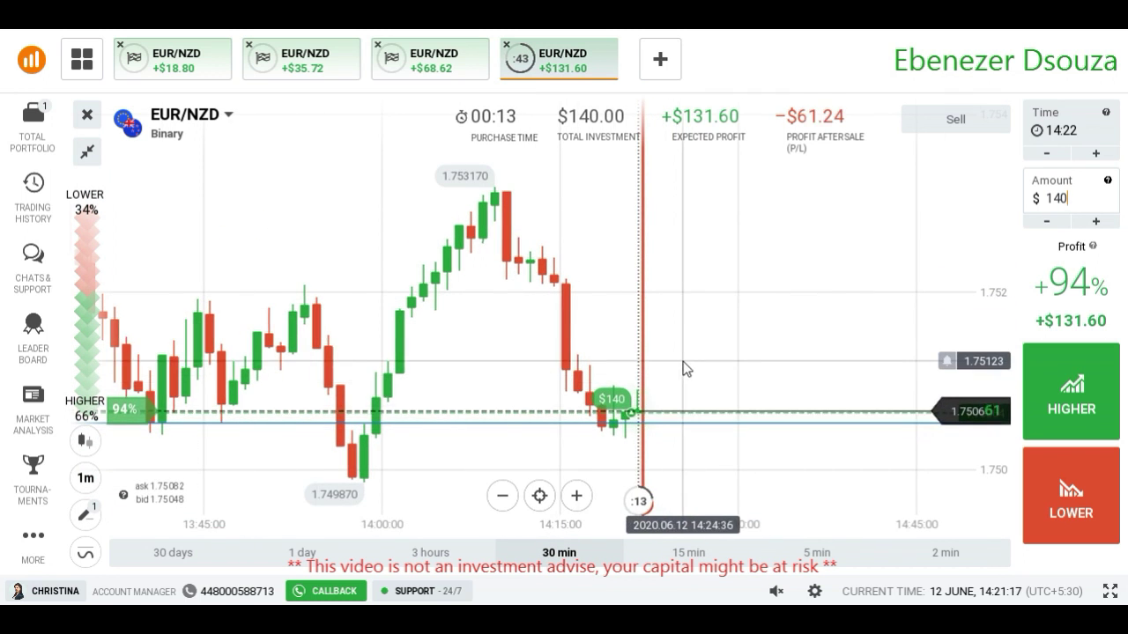
scroll(683, 361, "up", 5)
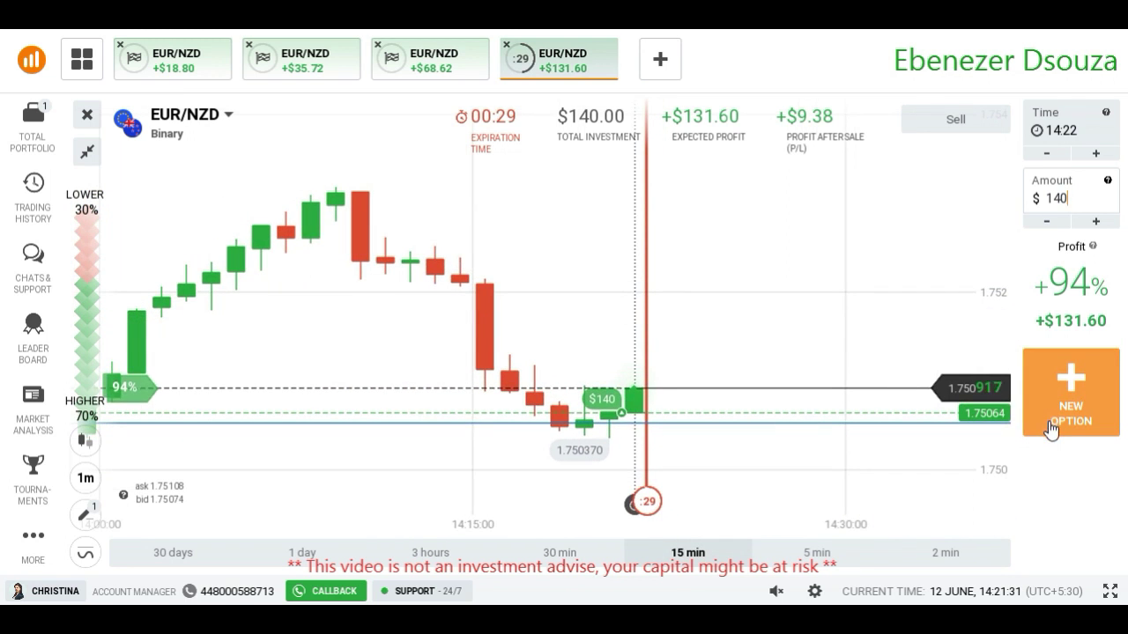
left_click(1046, 432)
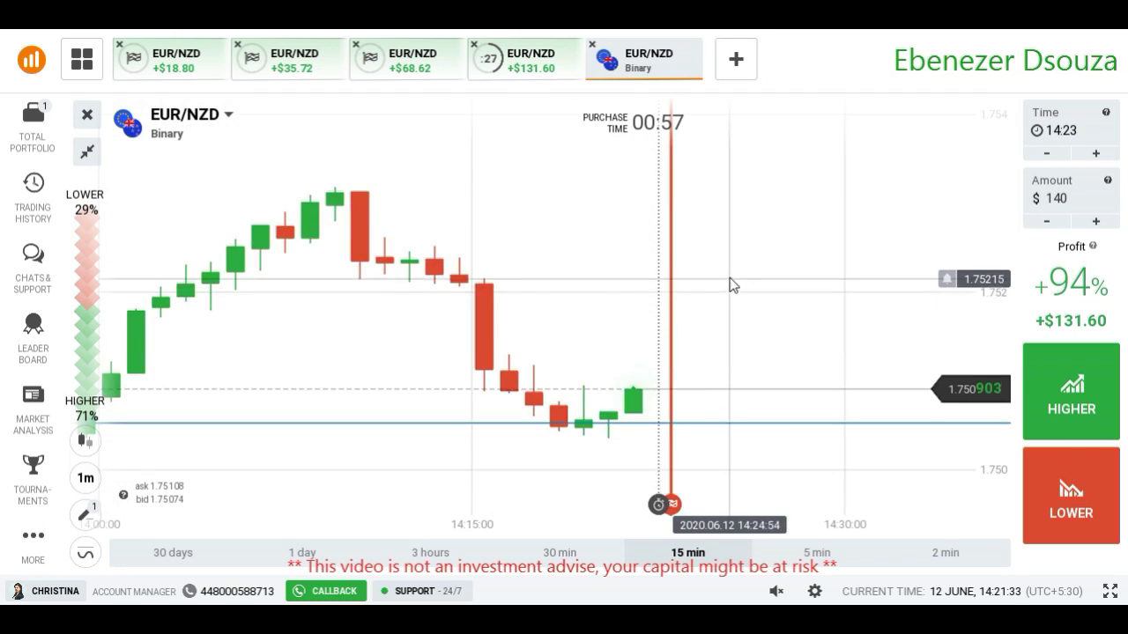
scroll(730, 273, "down", 3)
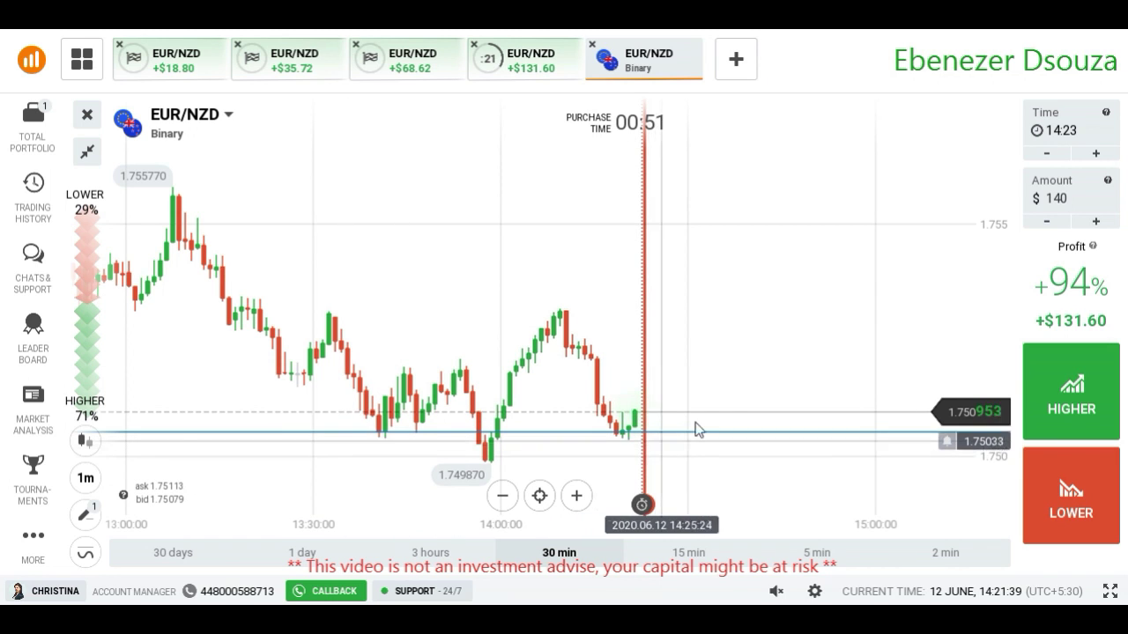
scroll(758, 363, "up", 3)
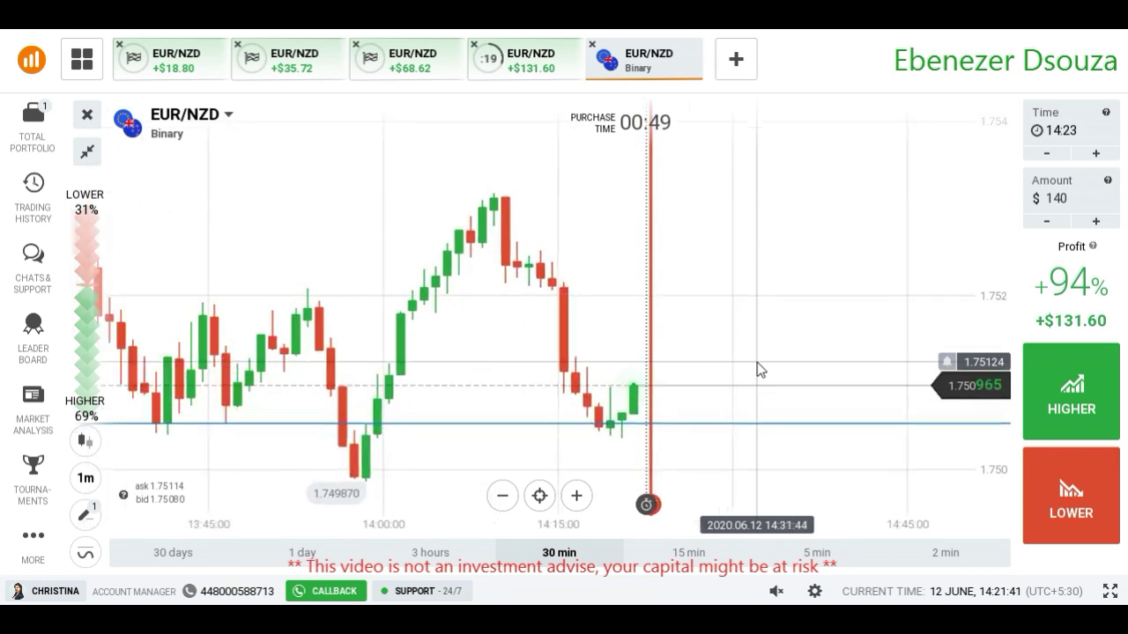
scroll(757, 362, "up", 2)
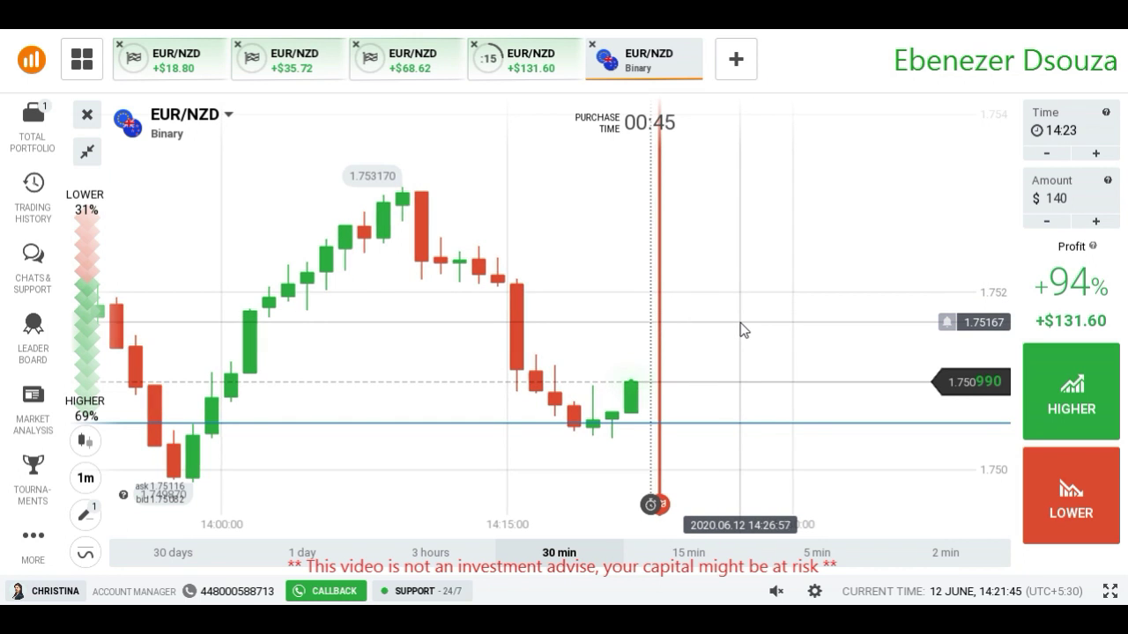
scroll(741, 322, "down", 4)
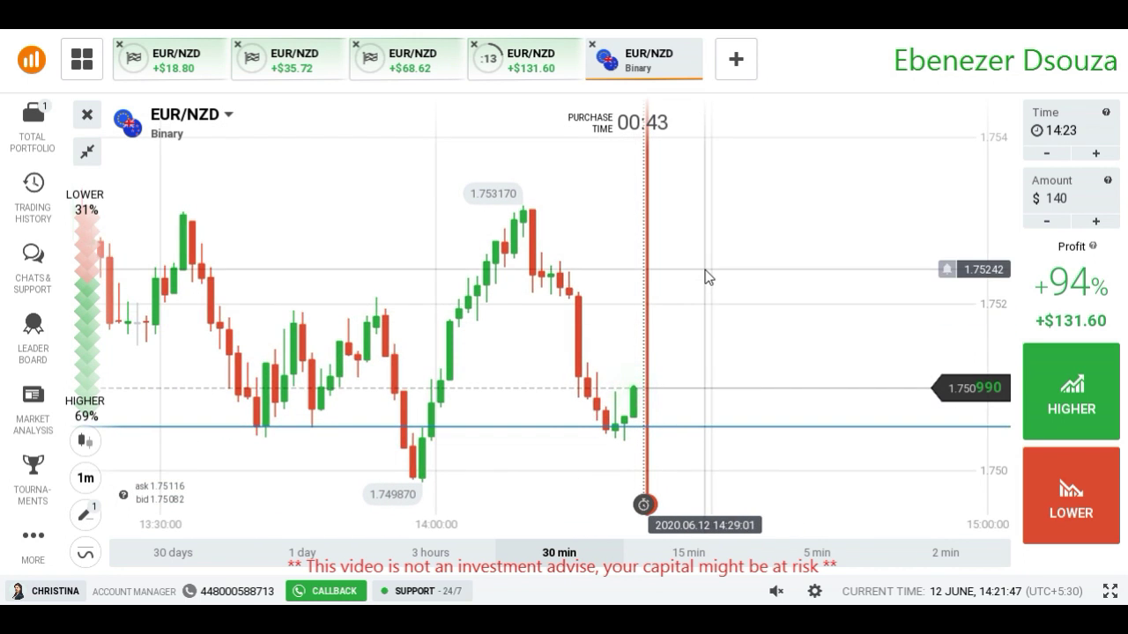
scroll(615, 332, "down", 1)
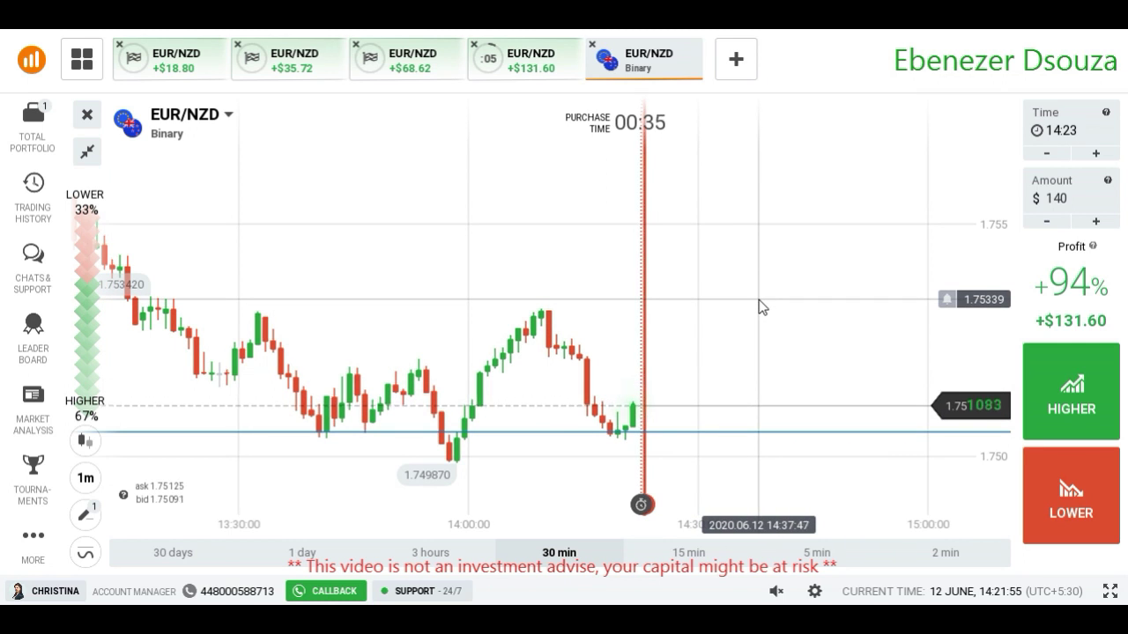
scroll(759, 299, "up", 2)
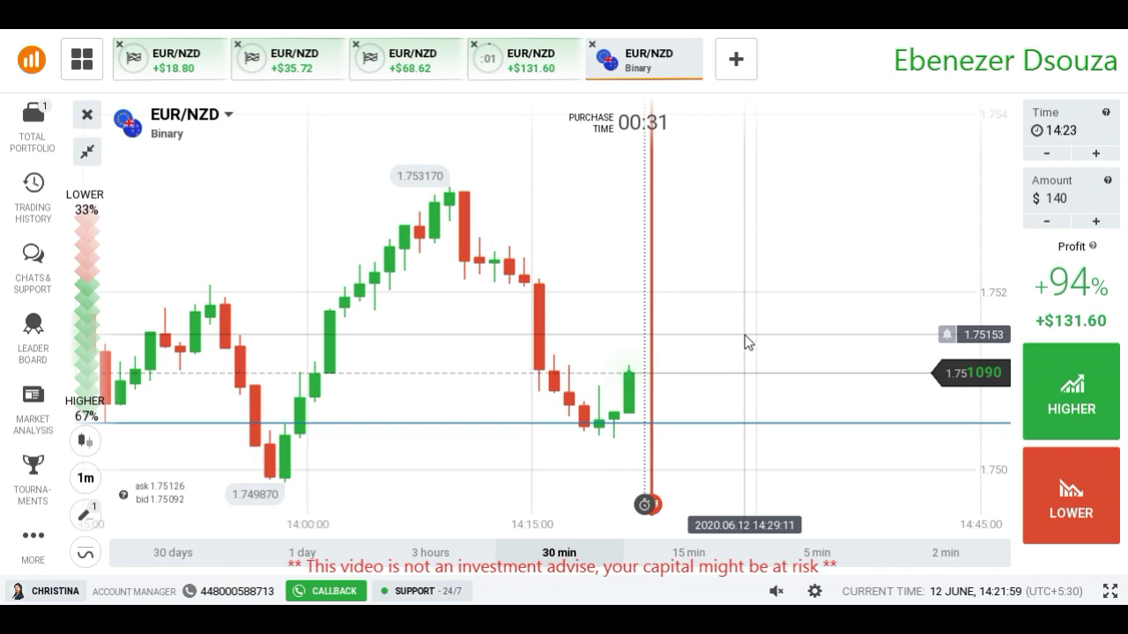
scroll(746, 335, "down", 2)
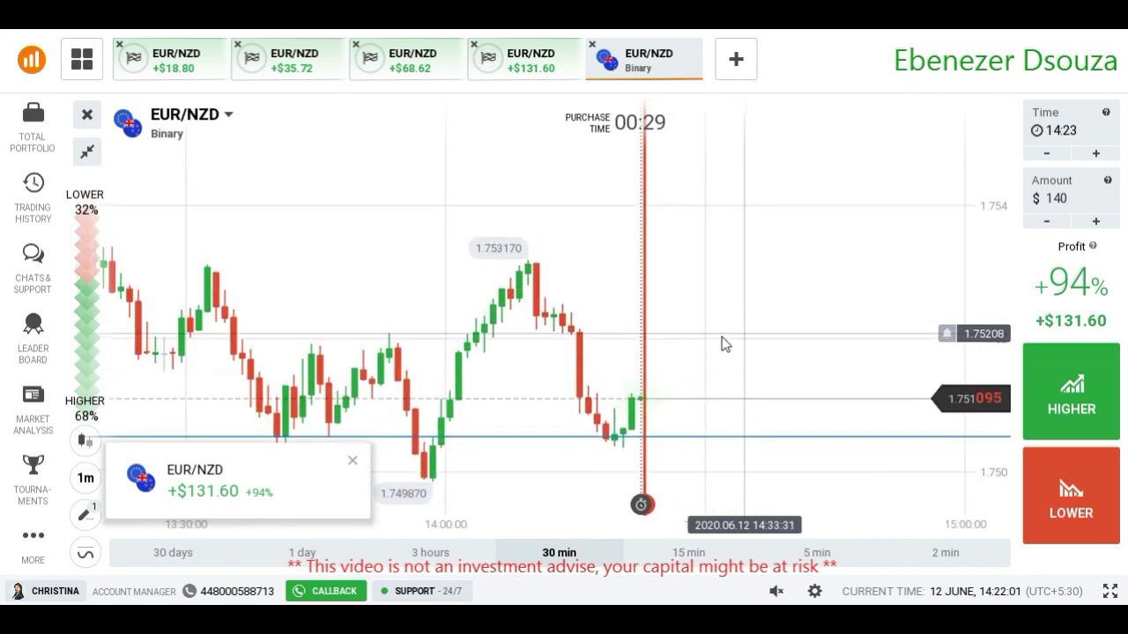
Step: Close the +$131.60 notice and review the first two trades' results (+$18.80, +$35.72)
left_click(353, 464)
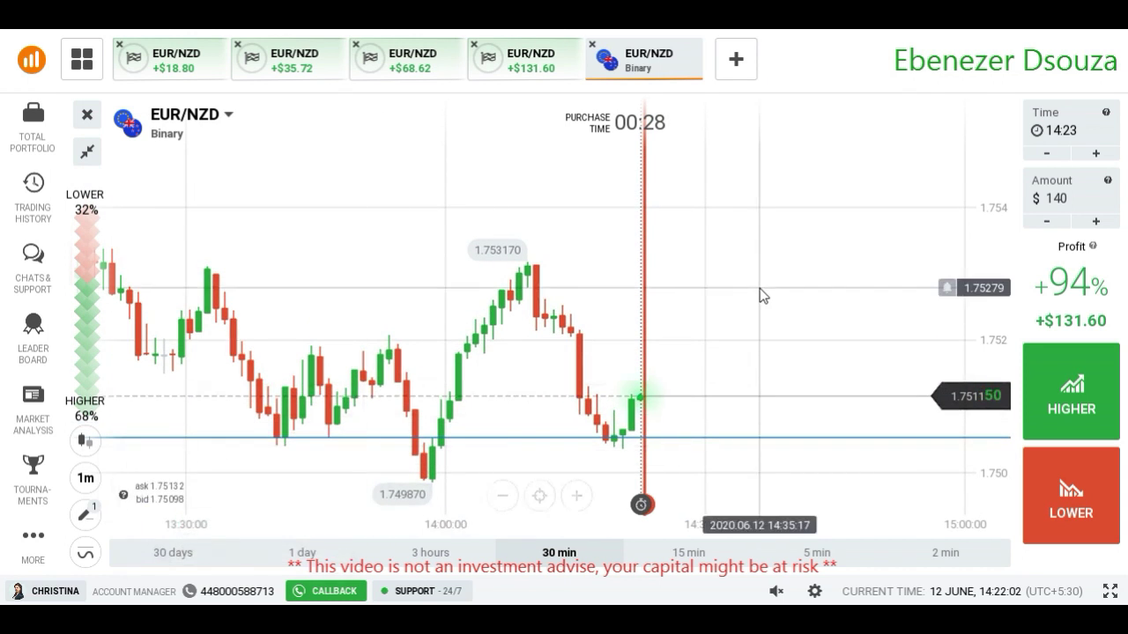
left_click(156, 68)
scroll(665, 369, "down", 3)
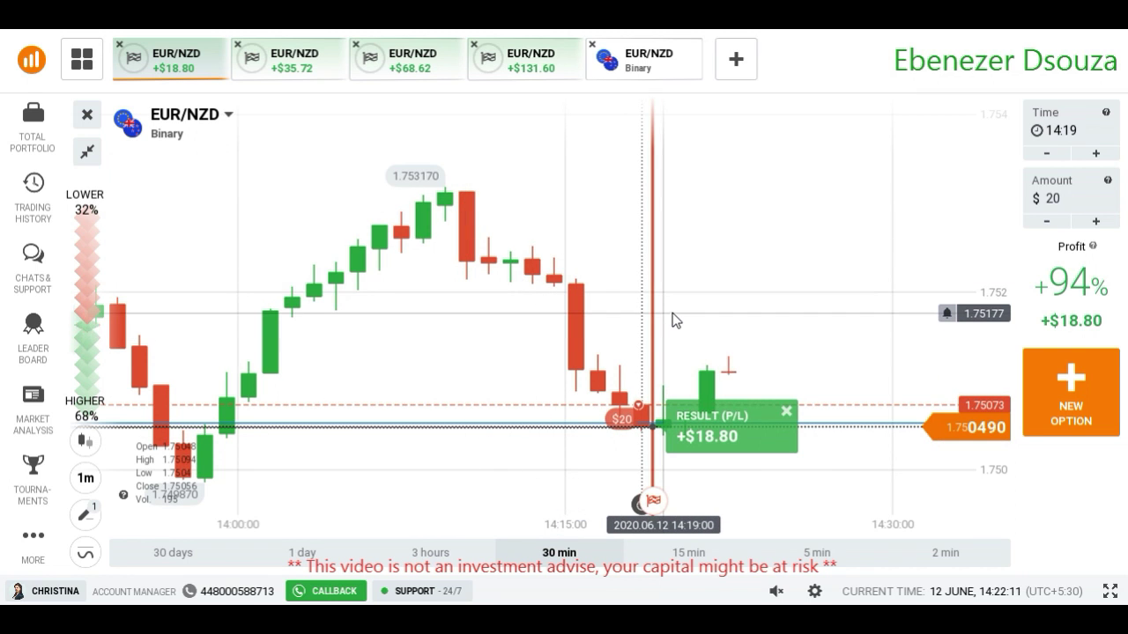
left_click(300, 66)
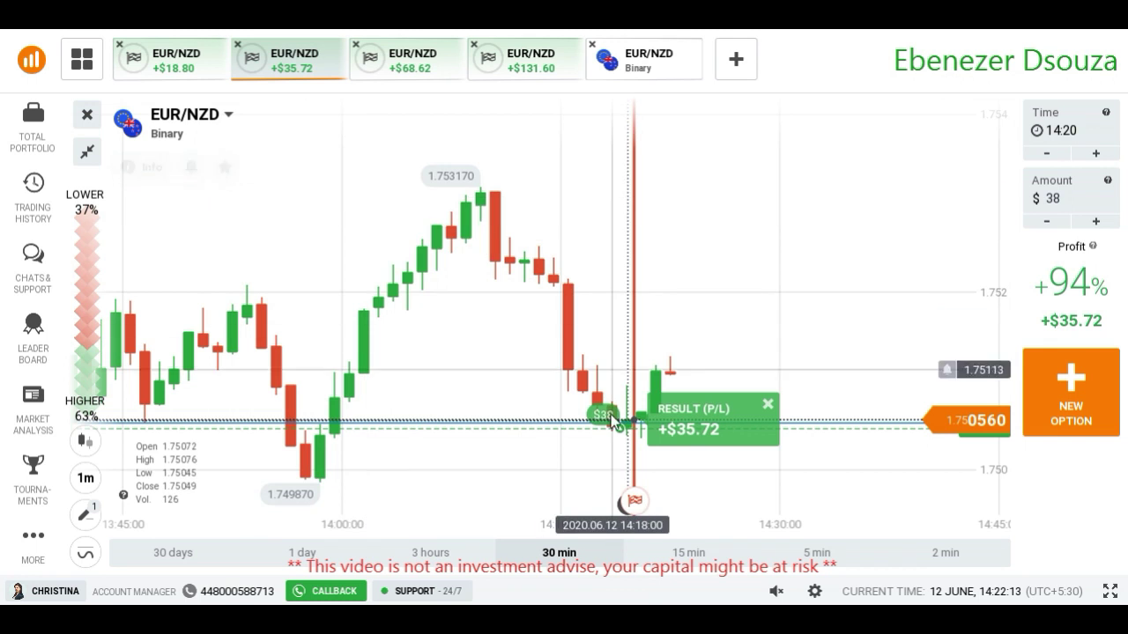
scroll(253, 438, "down", 3)
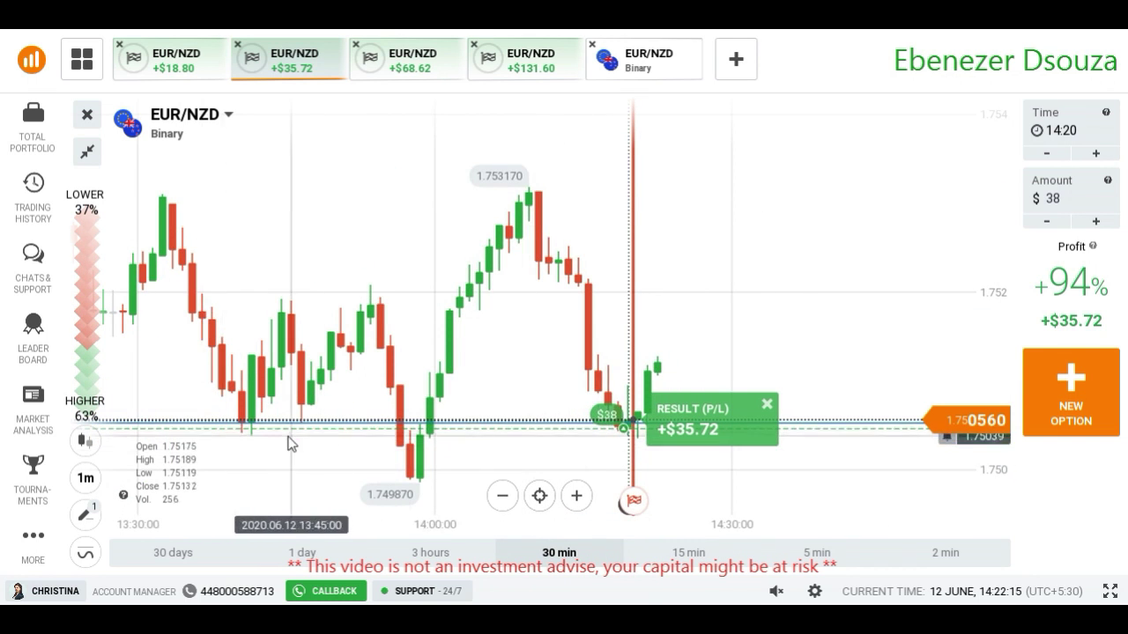
scroll(616, 458, "up", 4)
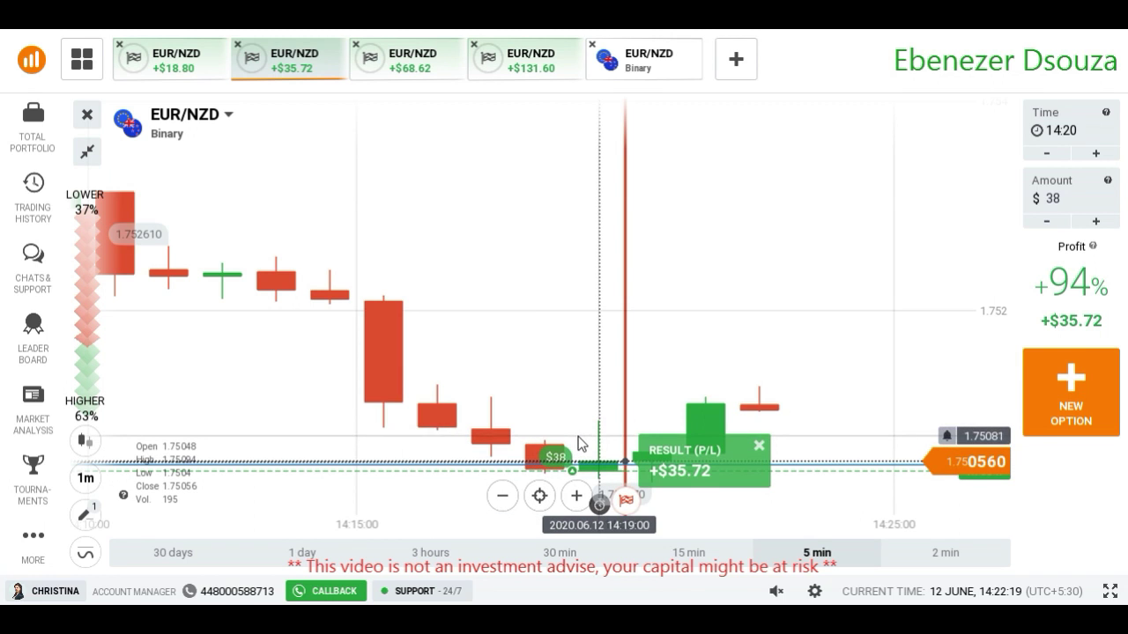
scroll(579, 357, "down", 2)
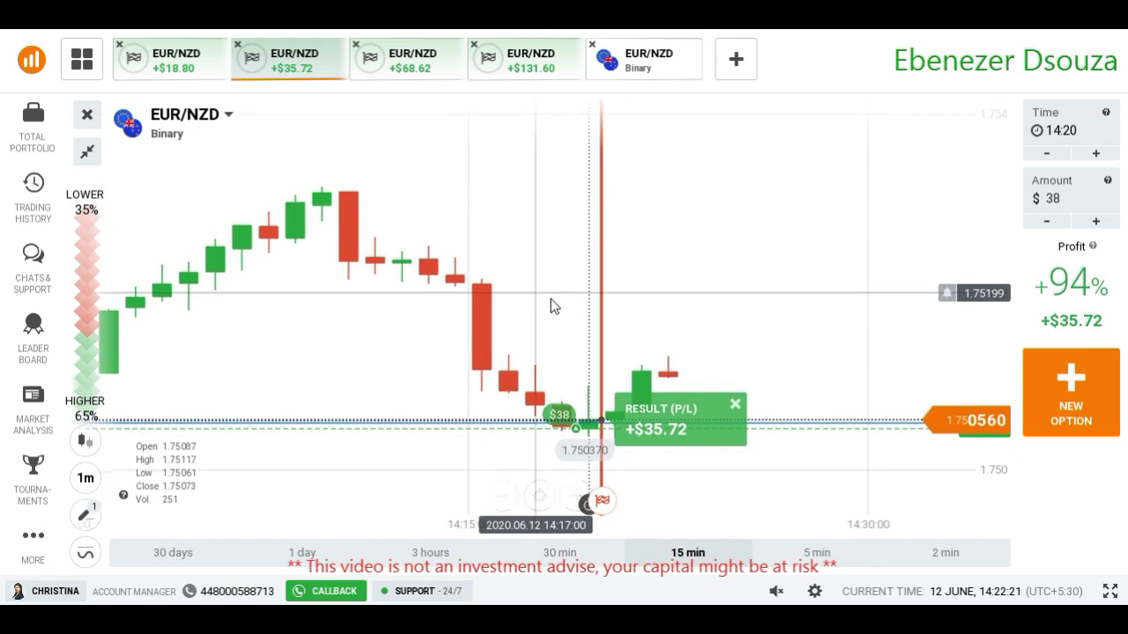
Step: Review the third (+$68.62) and fourth (+$131.60) trades' results on the chart
left_click(401, 77)
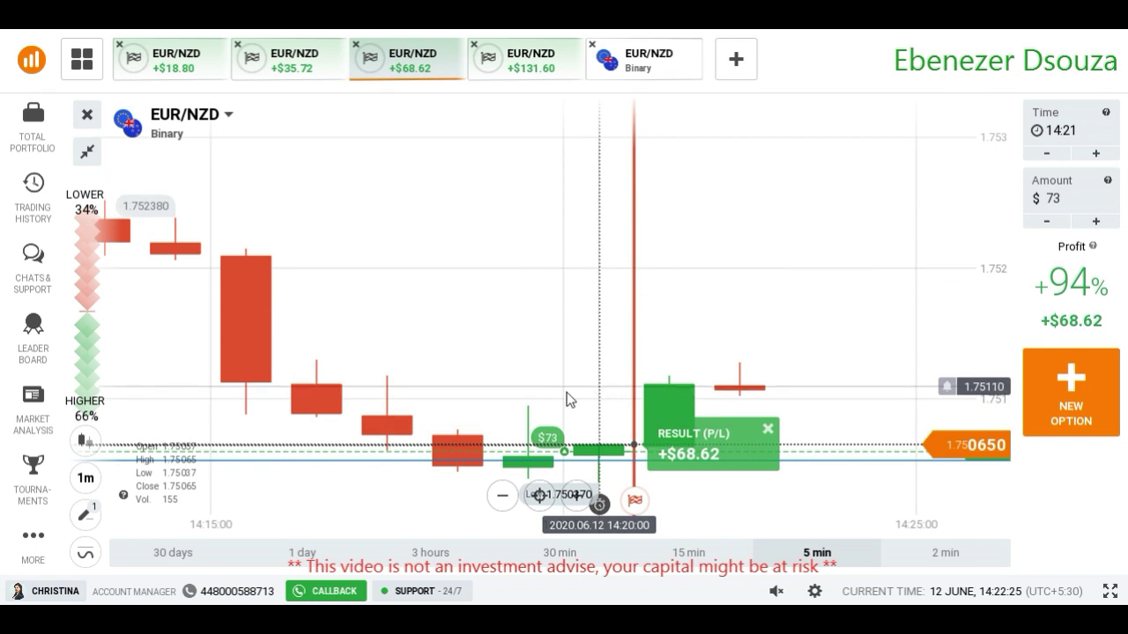
scroll(525, 407, "down", 5)
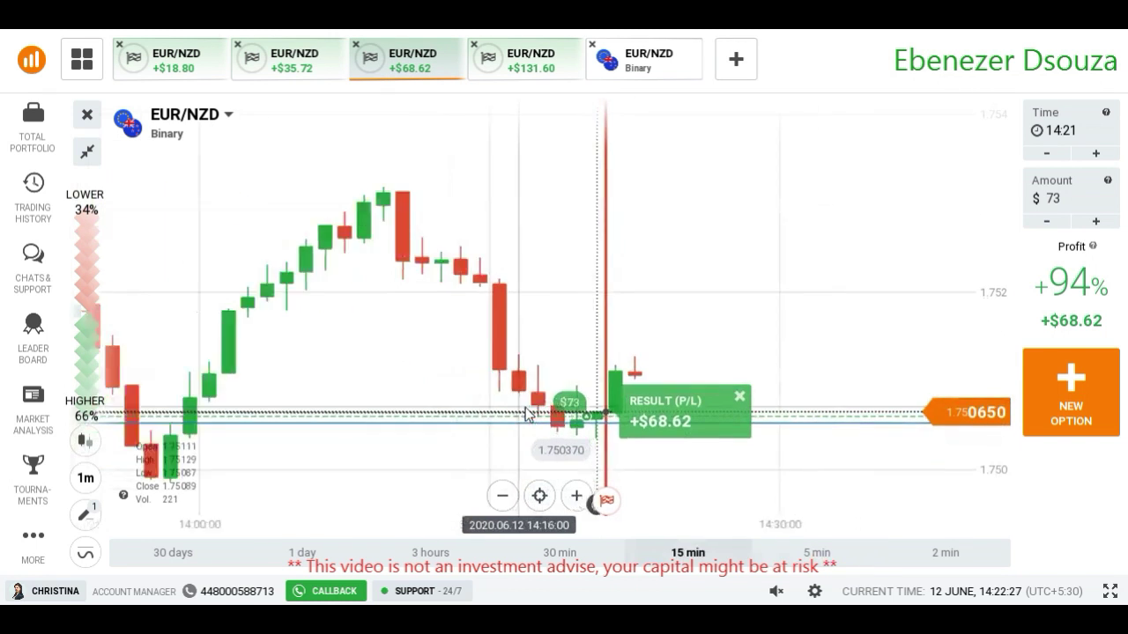
scroll(582, 458, "up", 3)
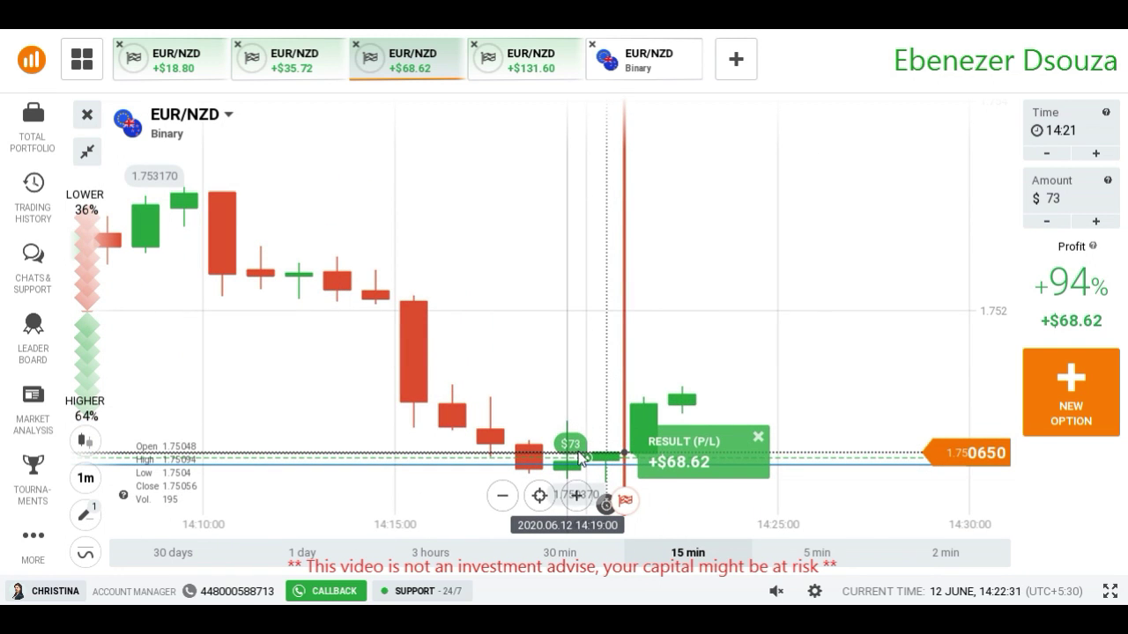
left_click(534, 72)
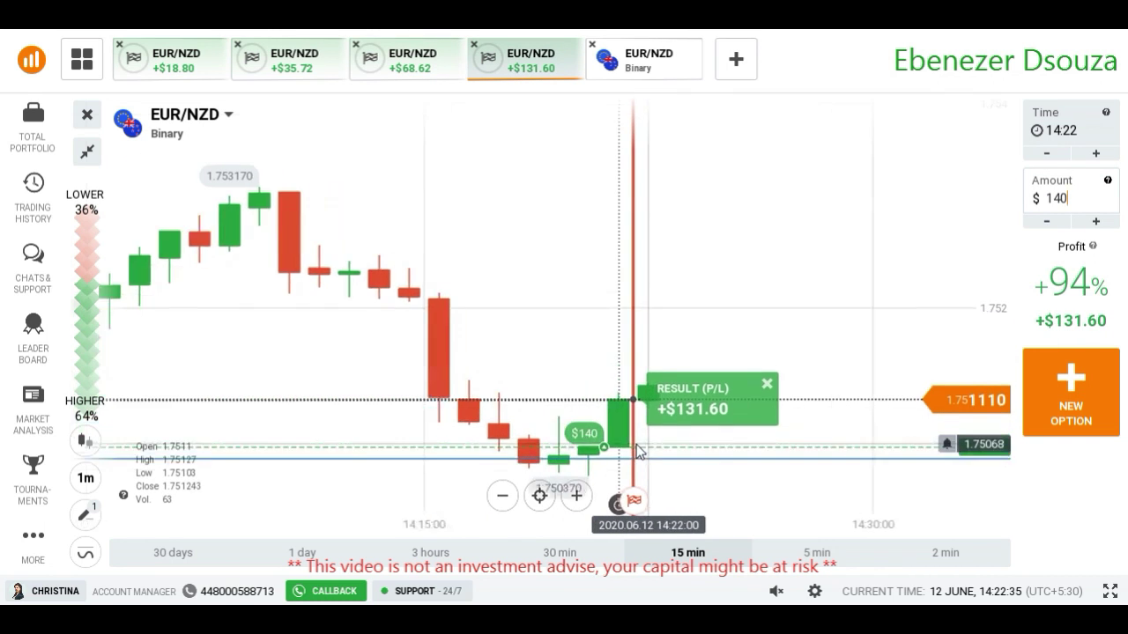
scroll(617, 448, "up", 3)
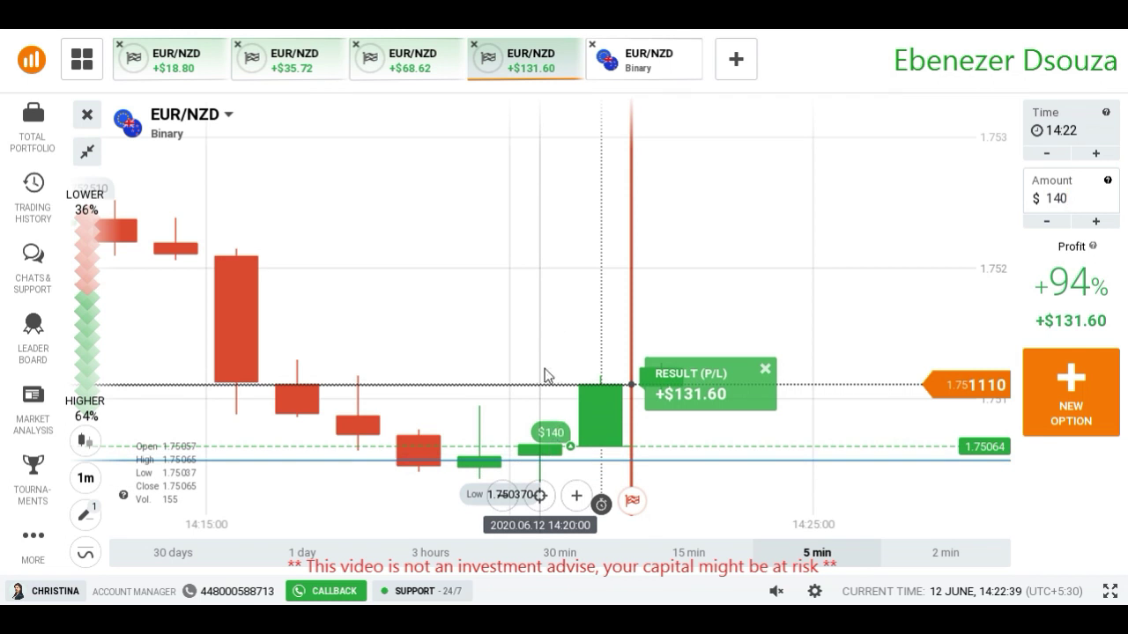
scroll(553, 286, "down", 5)
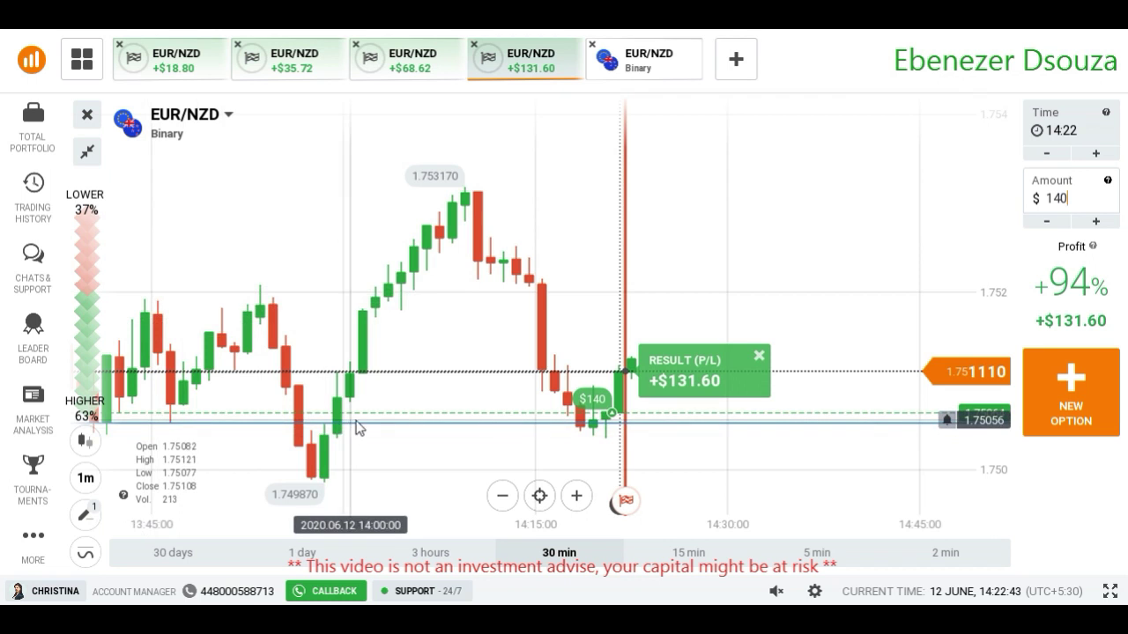
scroll(364, 427, "down", 2)
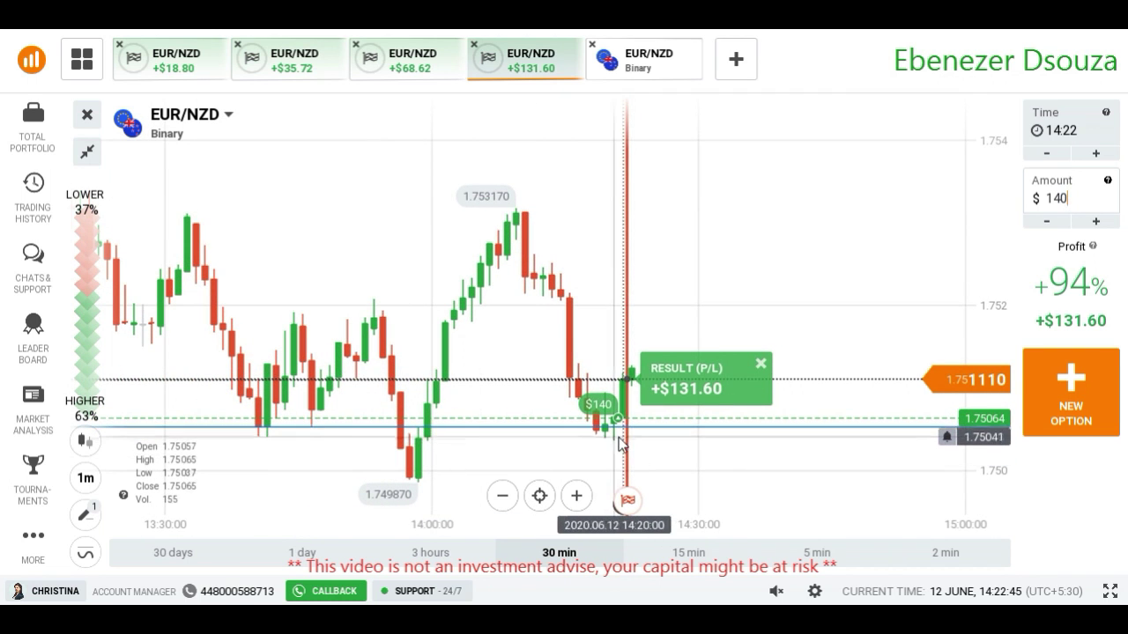
scroll(606, 415, "up", 3)
scroll(605, 414, "down", 3)
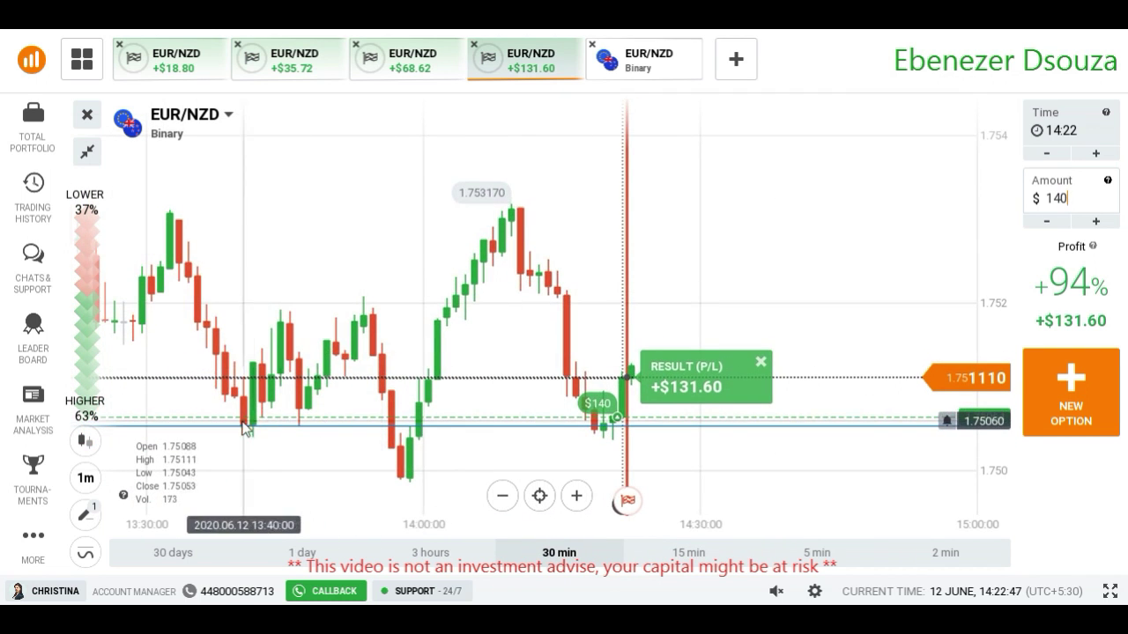
scroll(616, 445, "up", 3)
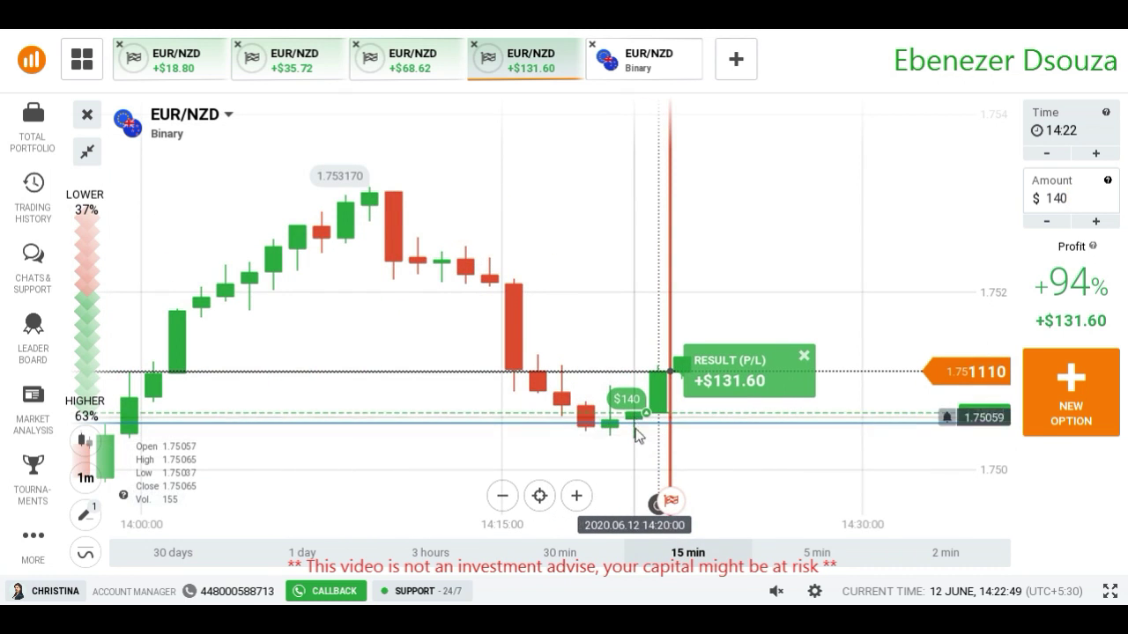
scroll(577, 388, "down", 2)
scroll(686, 260, "down", 2)
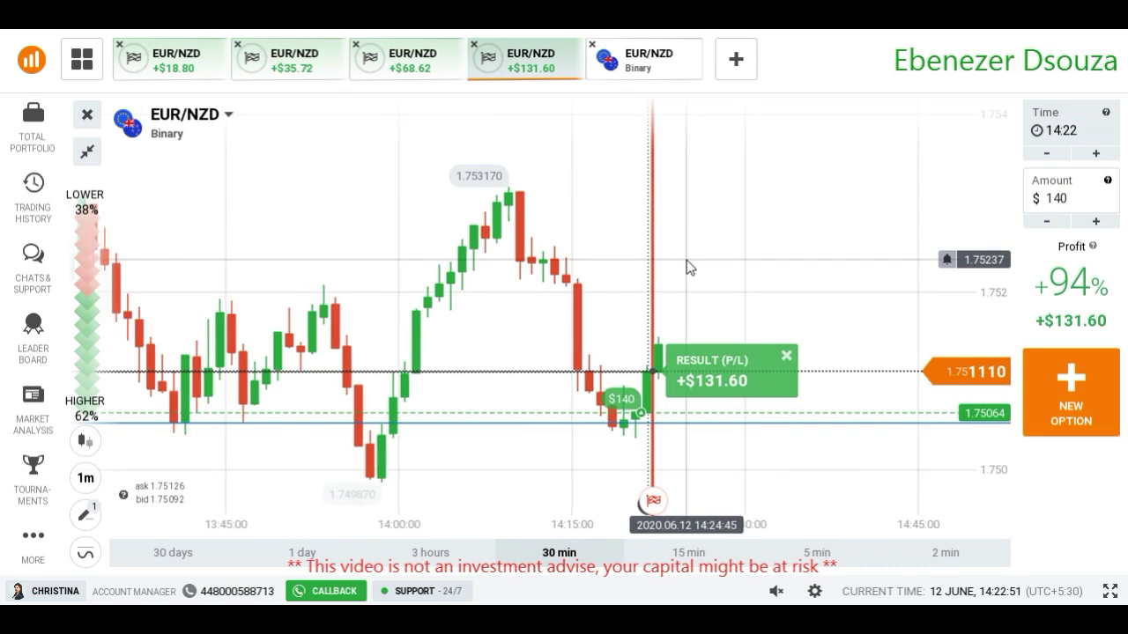
scroll(527, 424, "up", 2)
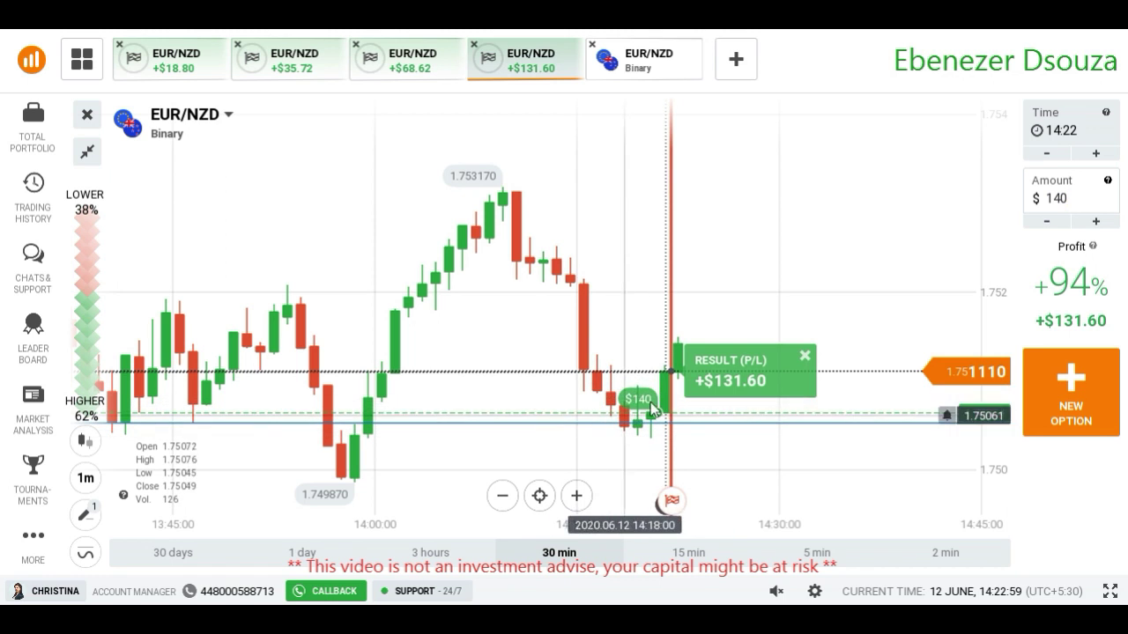
scroll(674, 335, "down", 2)
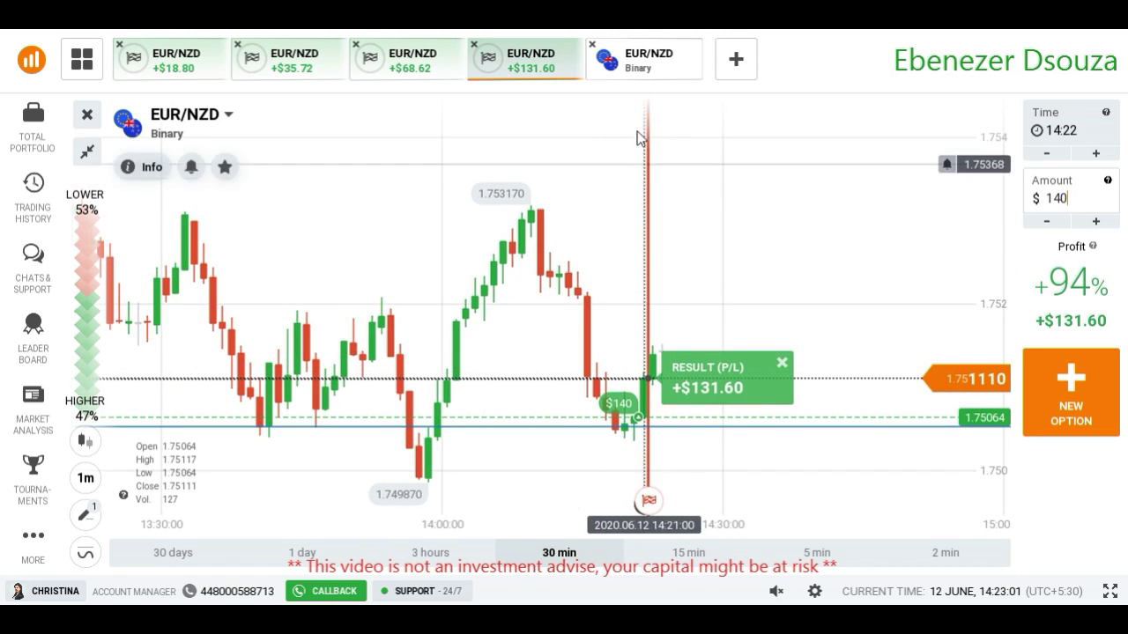
Step: Switch to the live fifth EUR/NZD Binary tab and zoom out to the 3-hour range
left_click(653, 71)
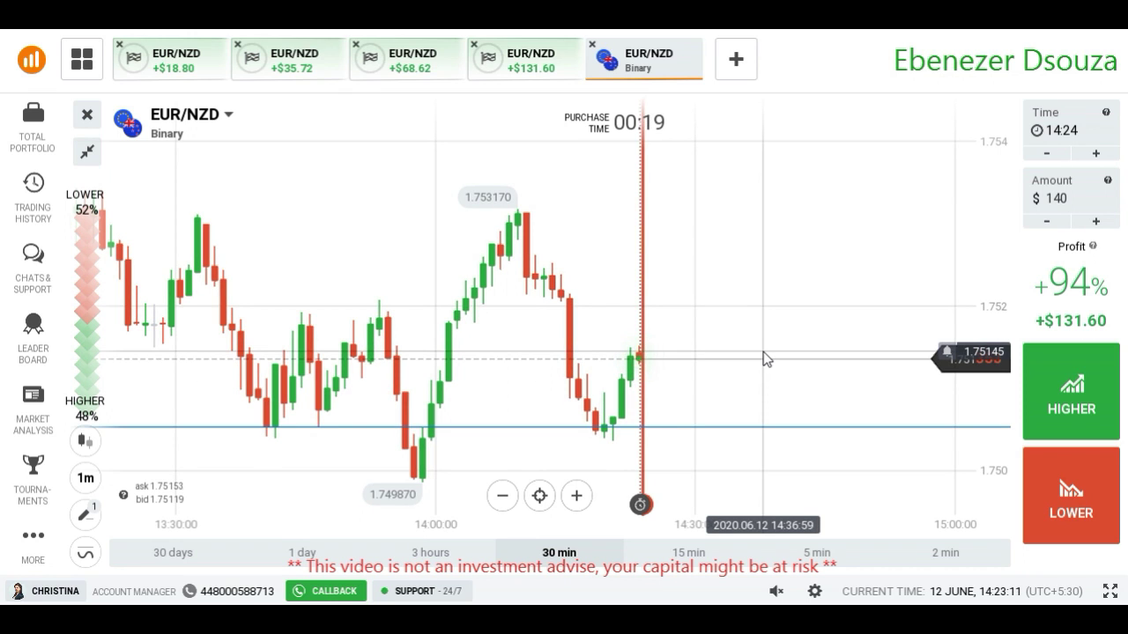
scroll(763, 352, "up", 1)
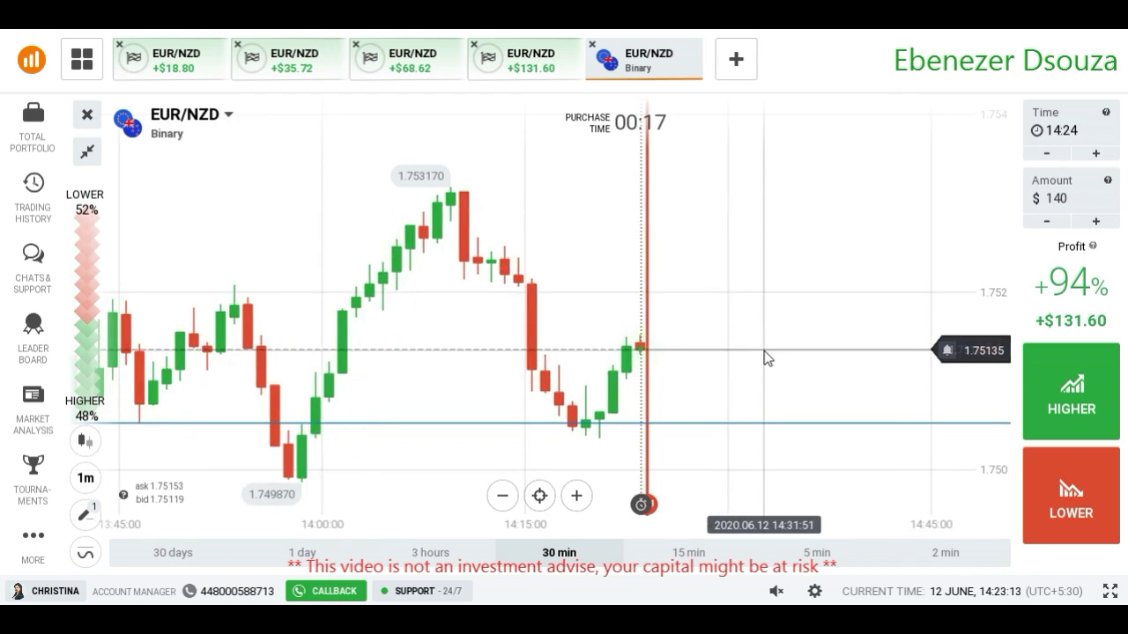
scroll(764, 351, "up", 1)
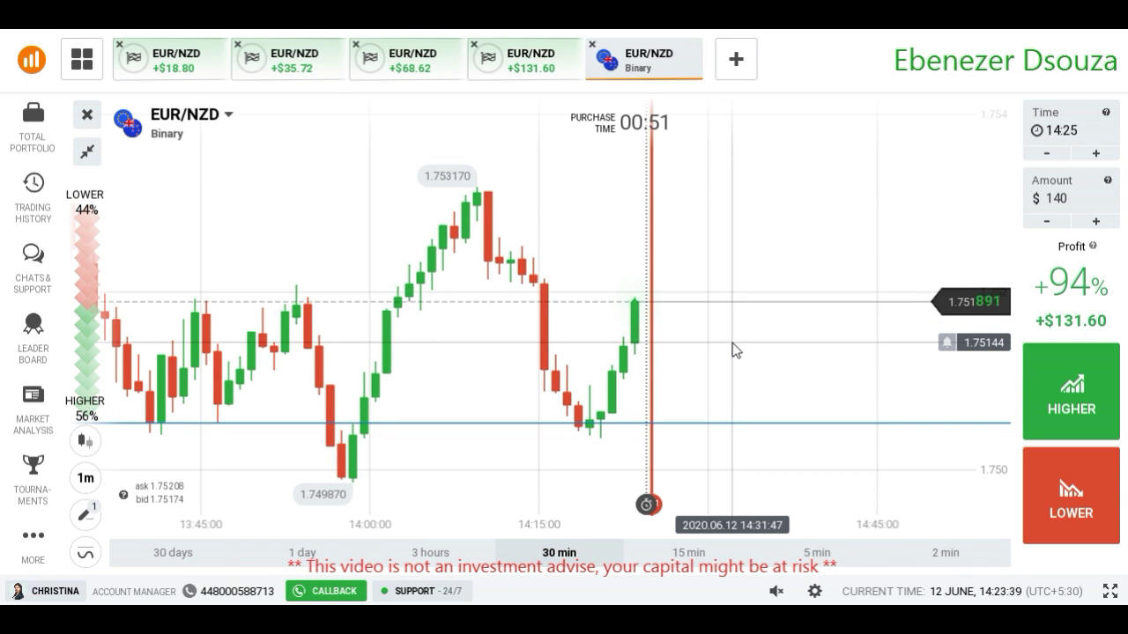
scroll(732, 343, "down", 2)
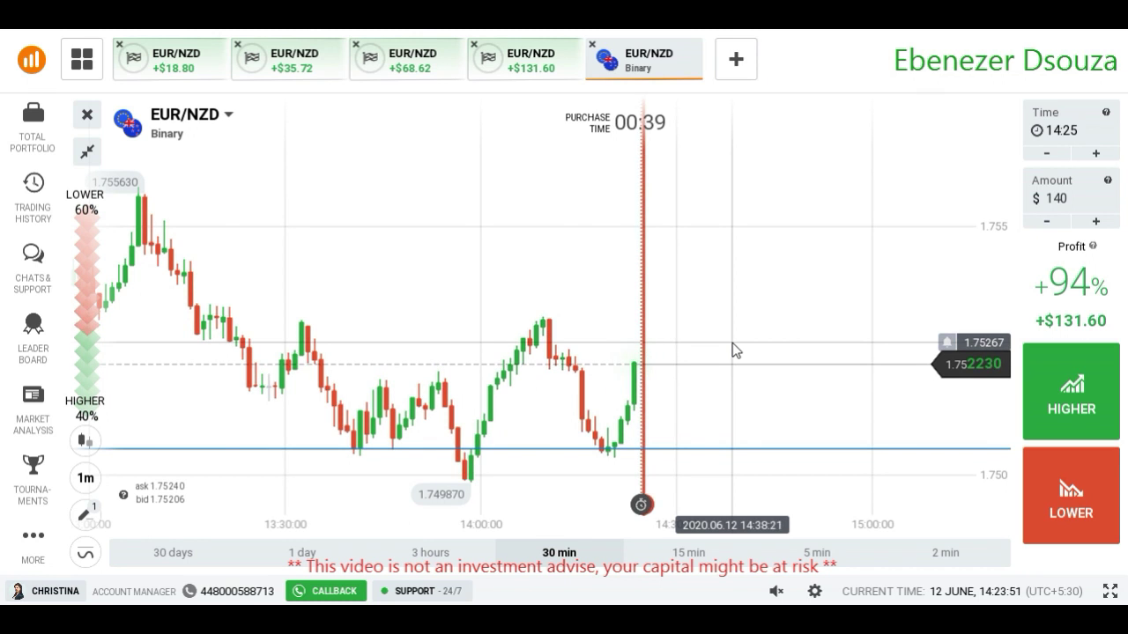
scroll(732, 350, "down", 2)
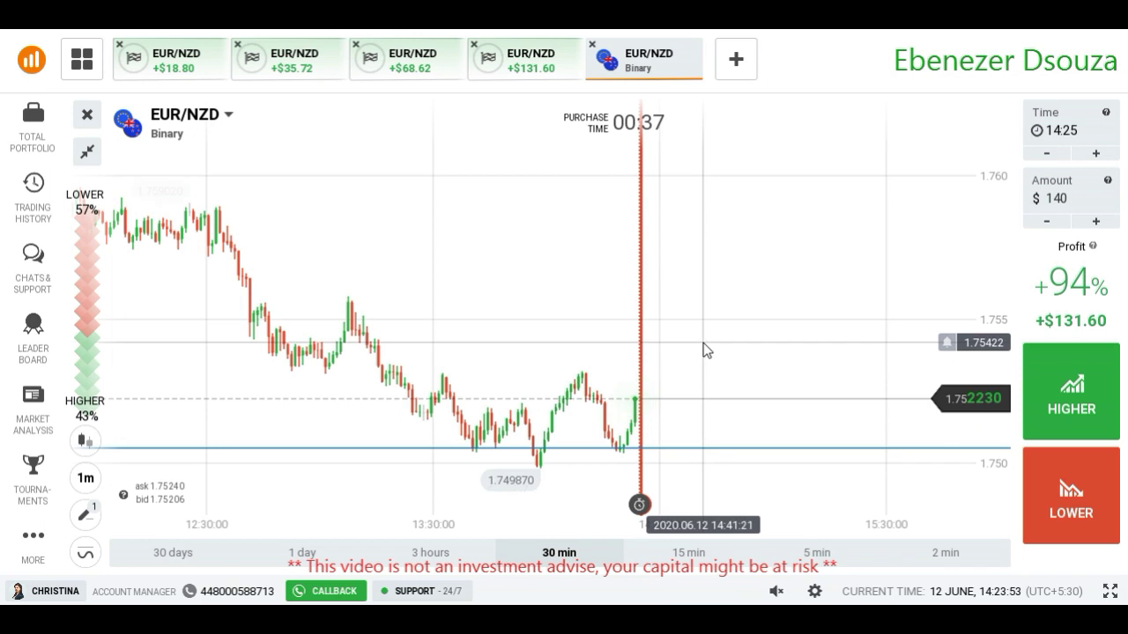
scroll(696, 357, "up", 2)
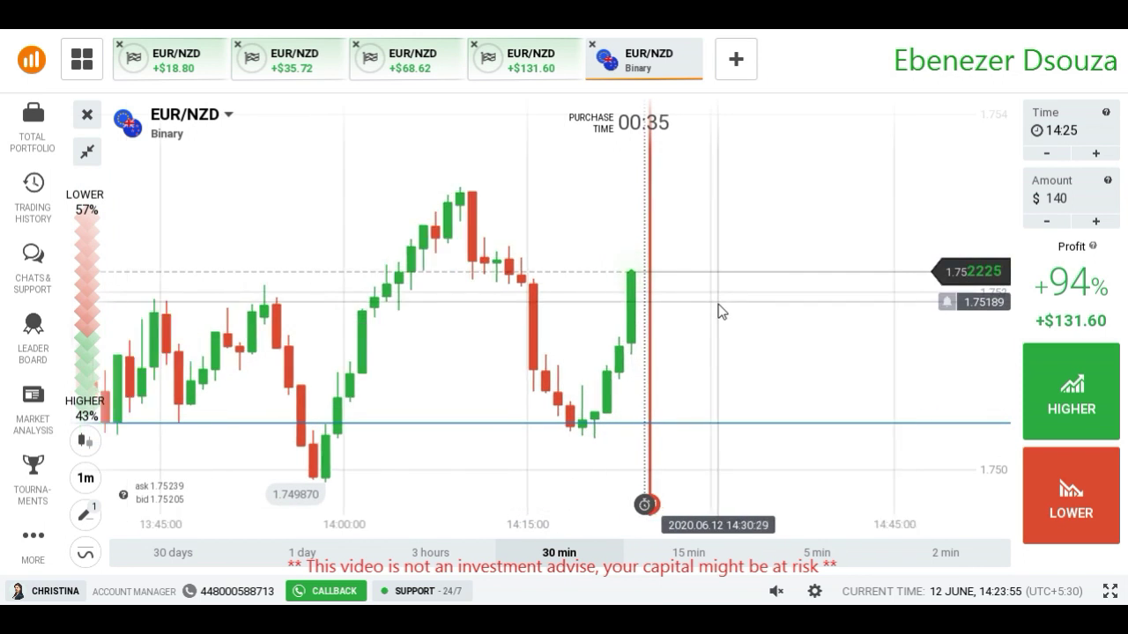
scroll(718, 304, "down", 2)
scroll(718, 304, "down", 3)
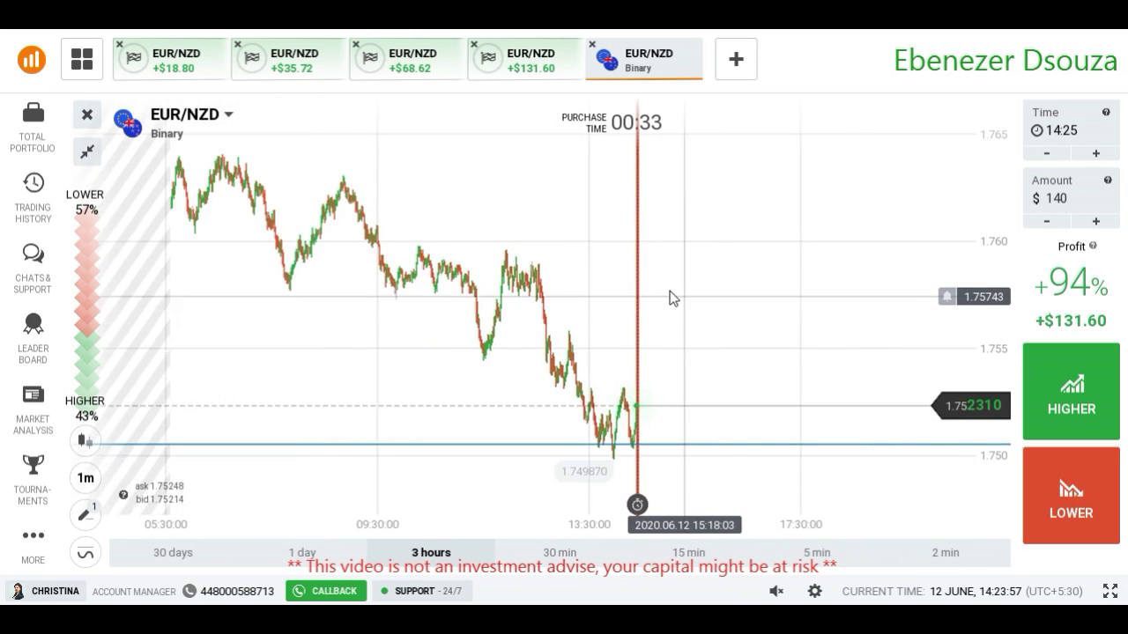